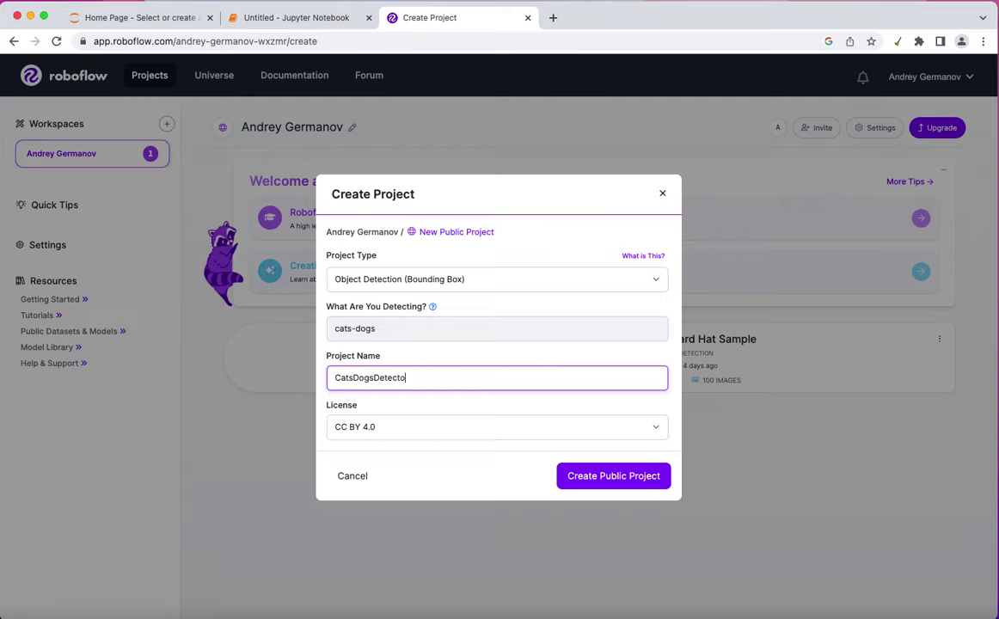
Create the public CatsDogsDetector project and upload all the files in the images folder, from cat_dog.jpeg to cat3.jpg.
click(590, 481)
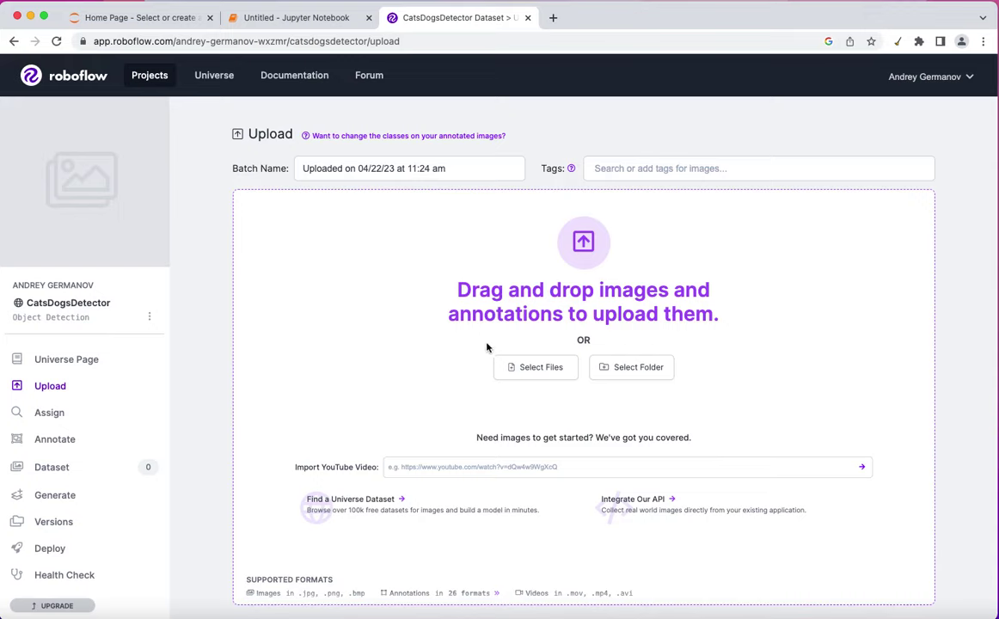
click(524, 366)
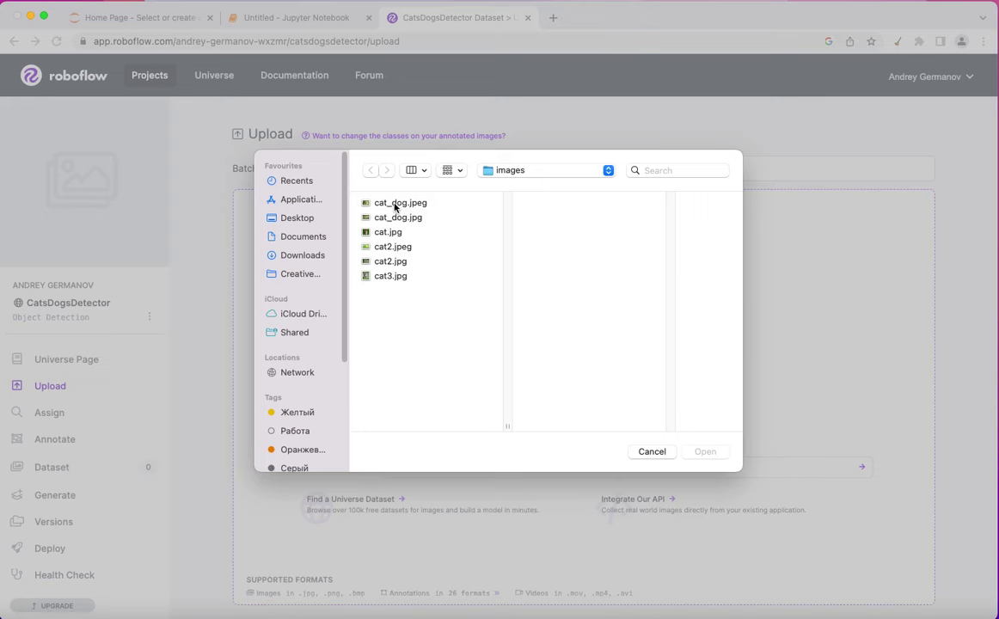
click(396, 205)
shift+click(392, 276)
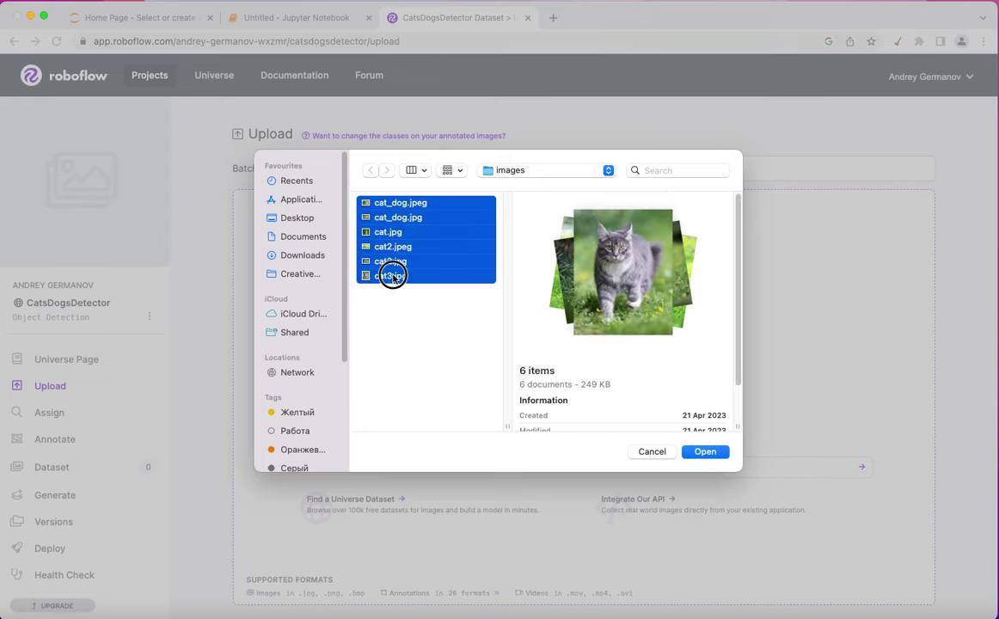
click(702, 454)
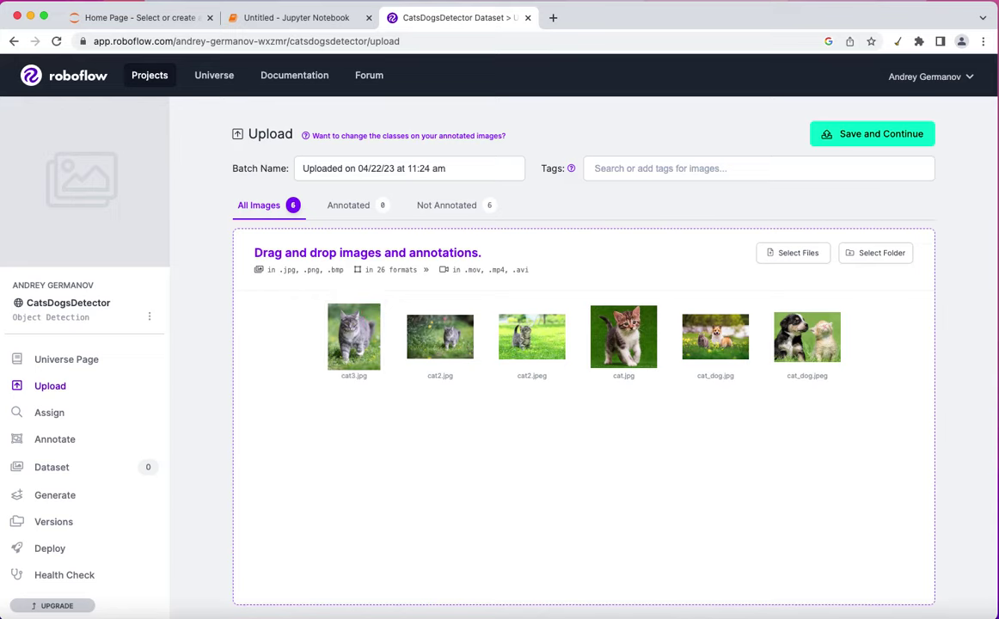
click(860, 135)
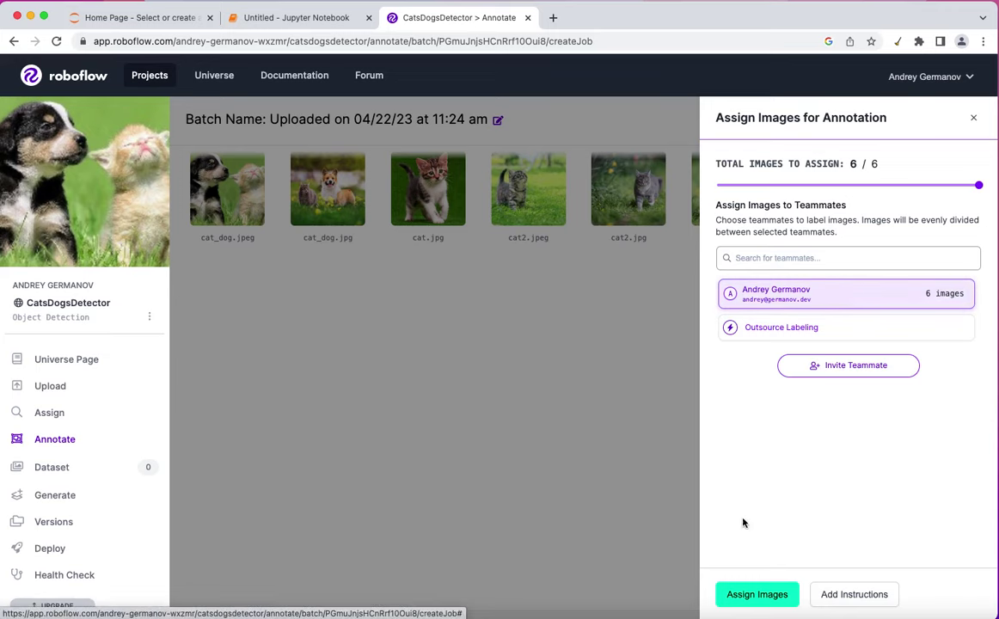
Assign all uploaded images to the preselected teammate and start annotating, going to the first image, cat_dog.jpeg.
click(753, 595)
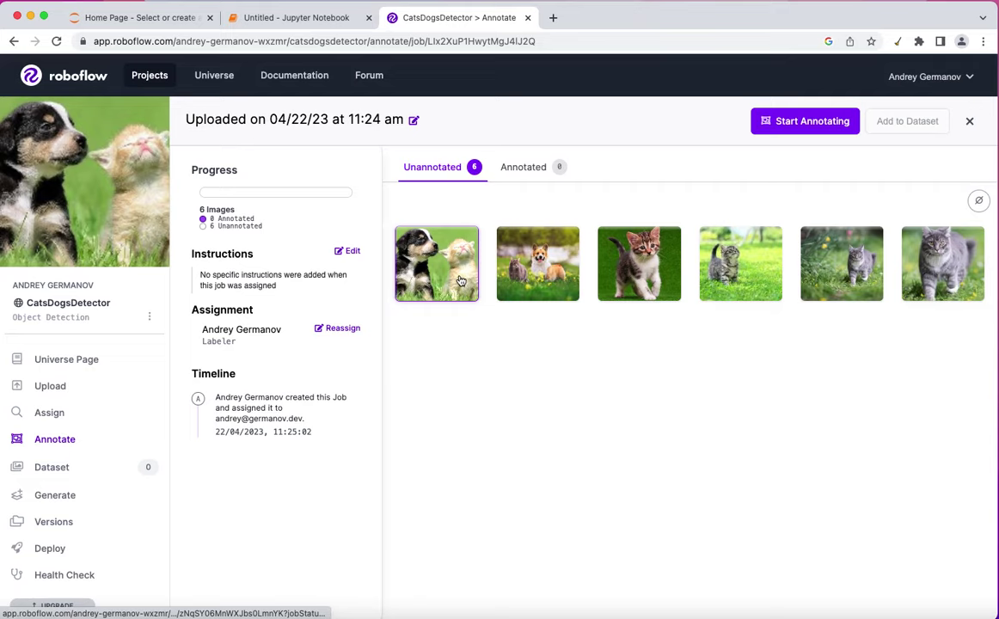
click(795, 126)
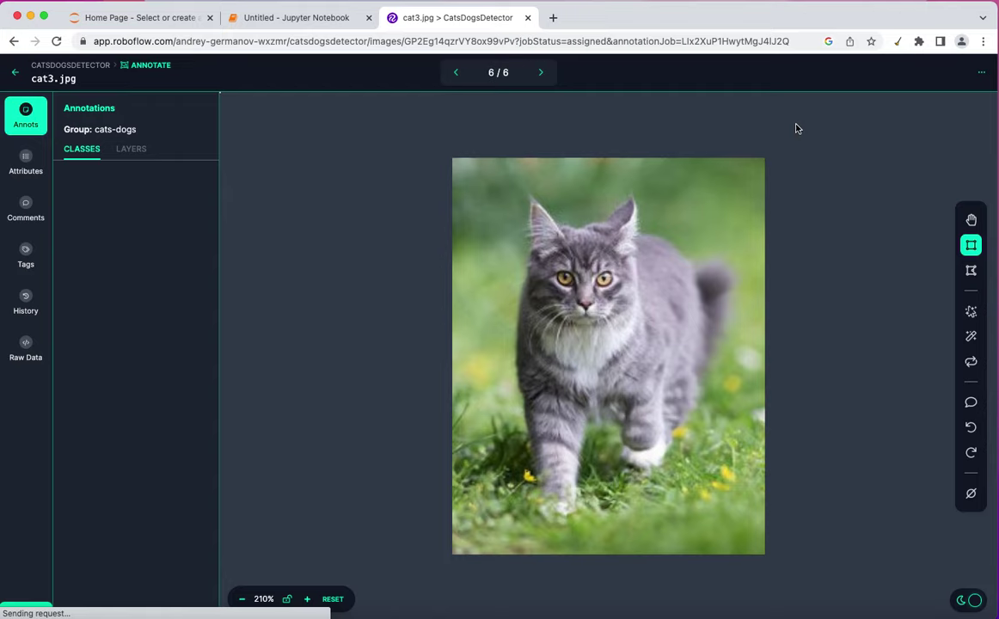
click(541, 73)
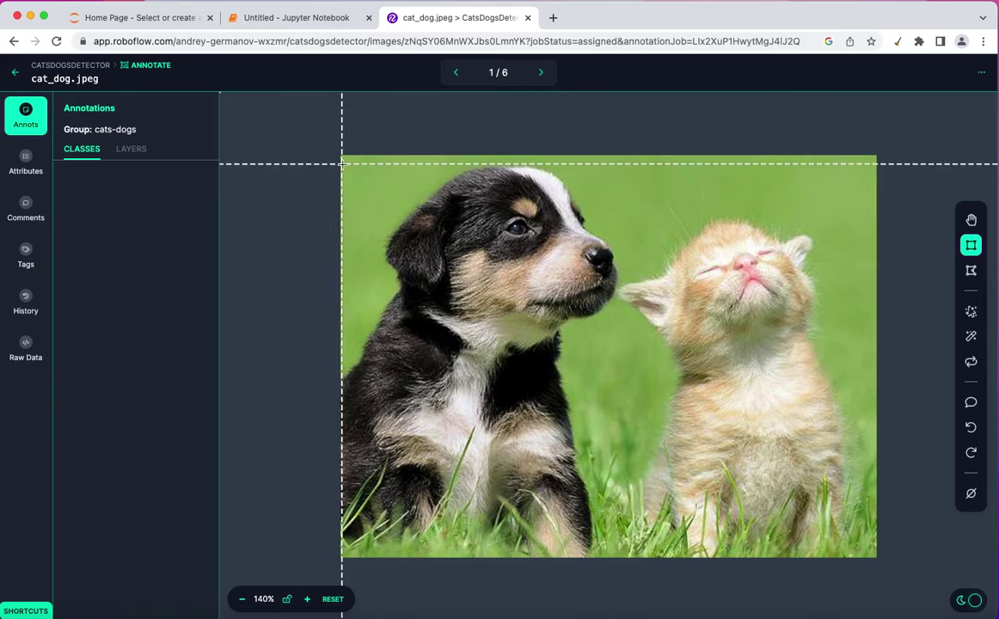
Draw a bounding box around the whole puppy in cat_dog.jpeg, adjust its edge, and save it with the new class dog.
drag(341, 164, 619, 558)
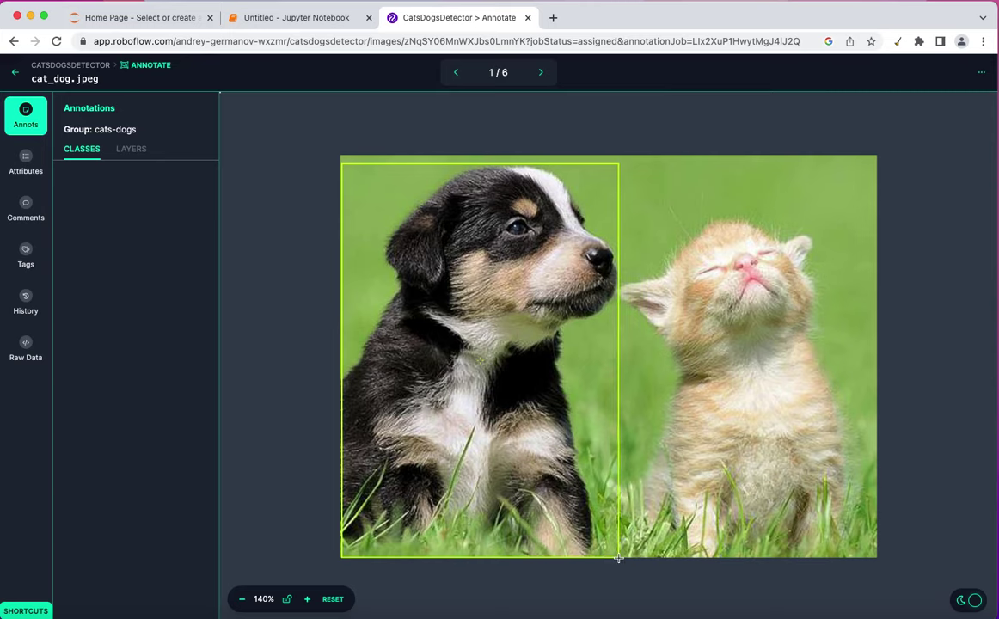
drag(618, 558, 618, 558)
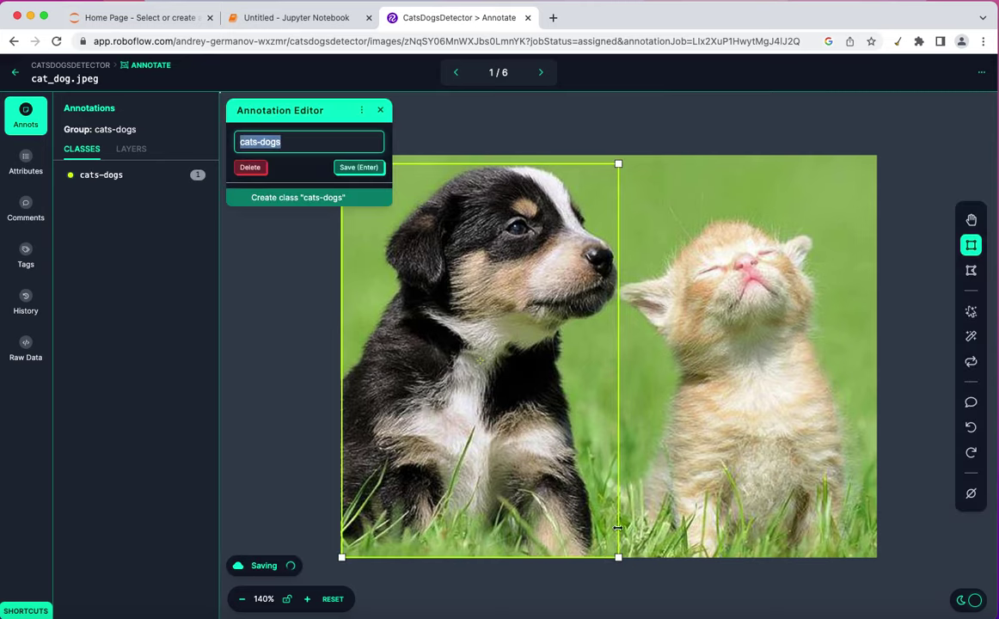
click(342, 353)
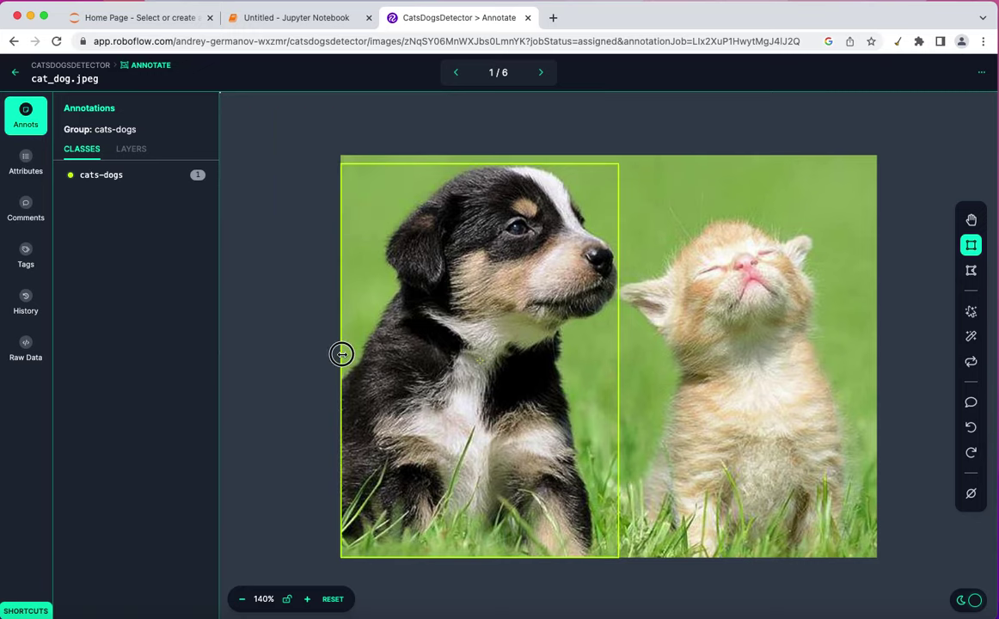
click(341, 353)
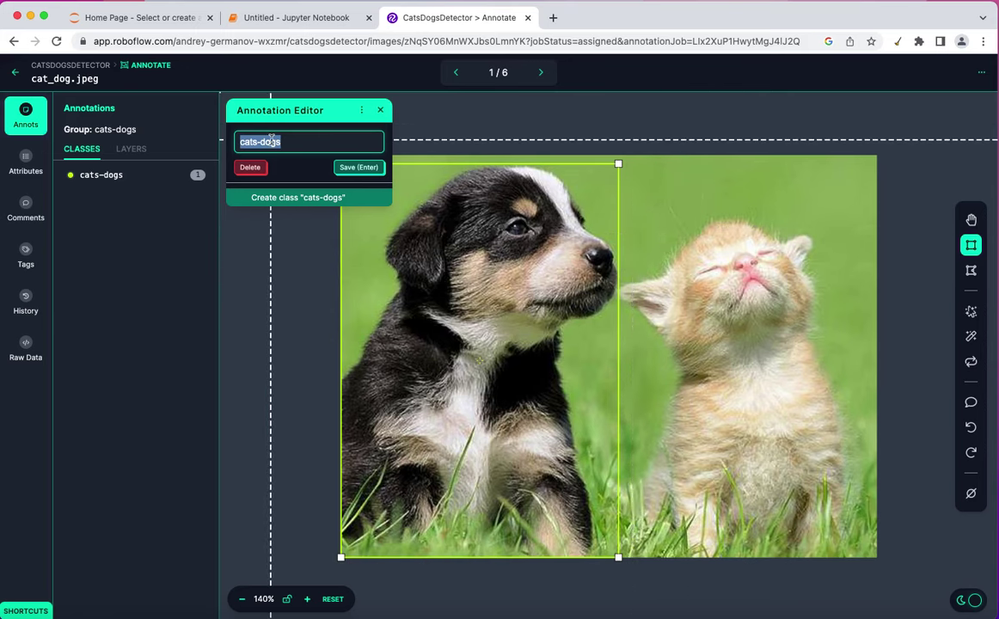
text(dog)
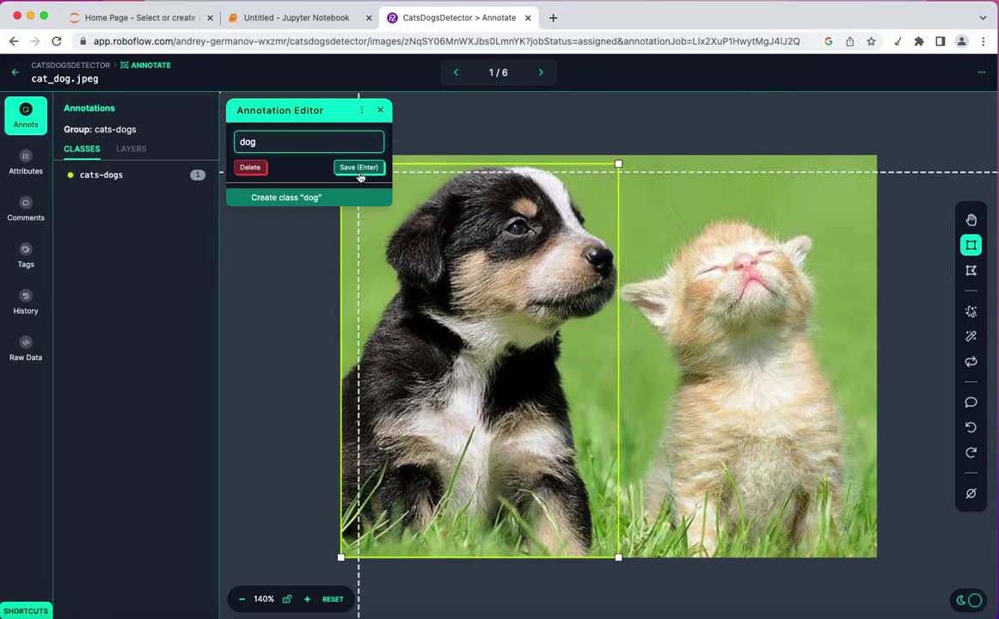
key(Return)
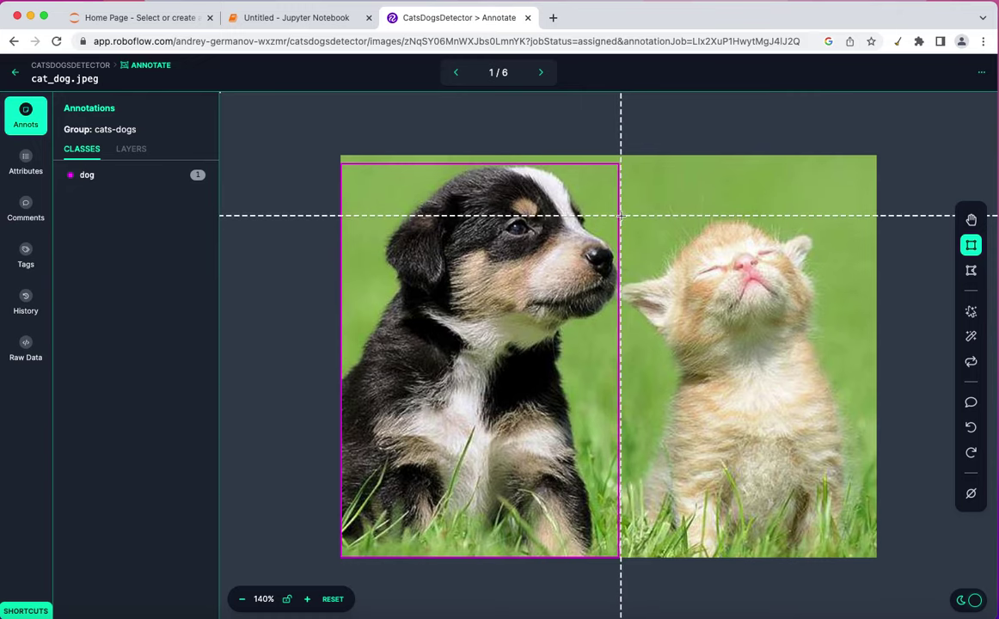
Draw a bounding box around the kitten in cat_dog.jpeg, tighten its edges, and save it with the new class cat.
mouse_move(621, 216)
mouse_down()
mouse_move(738, 555)
mouse_move(853, 555)
mouse_up()
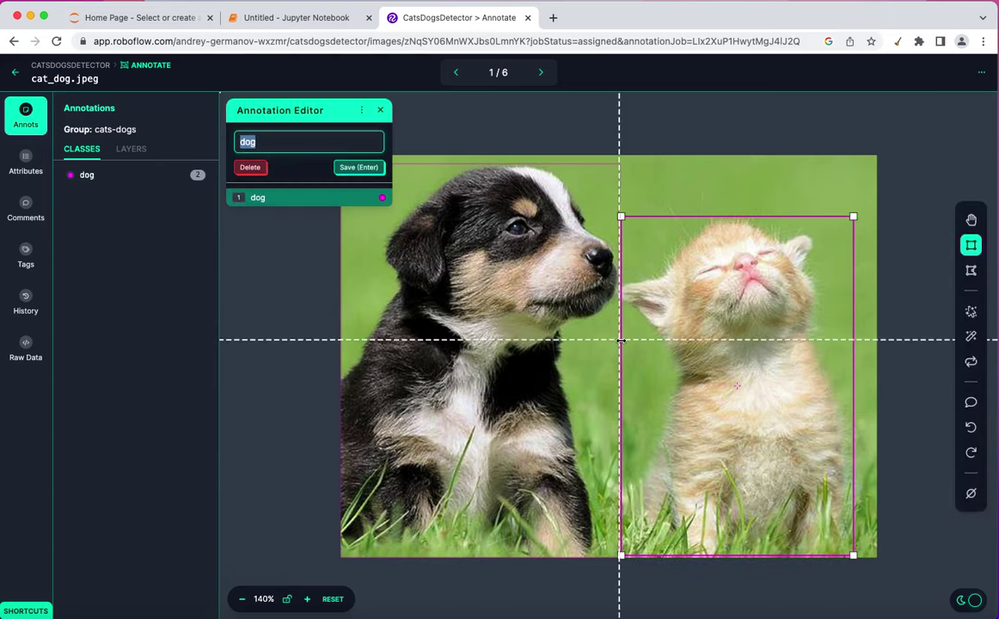
key(Return)
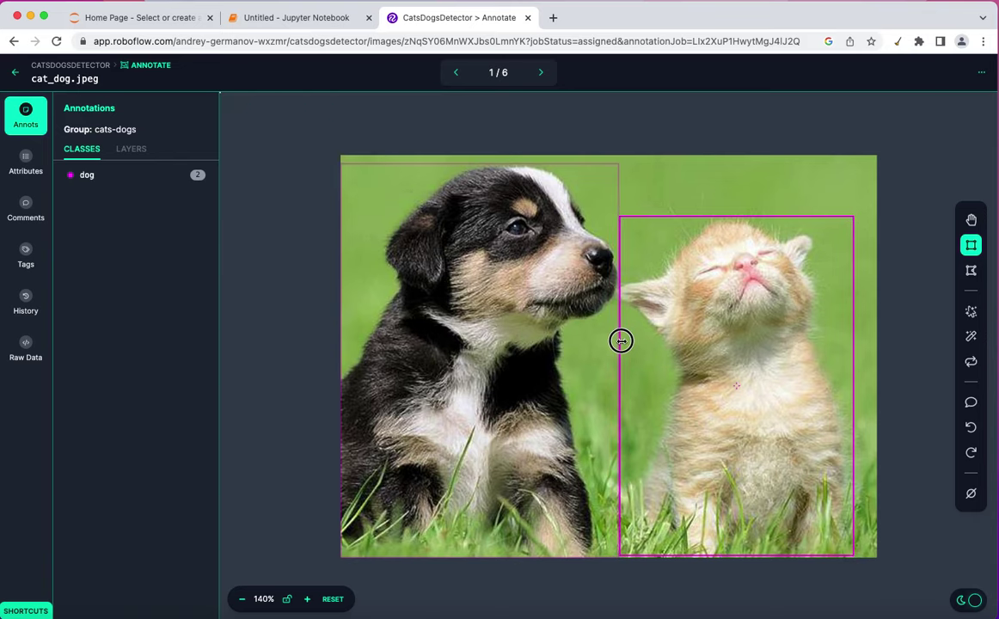
click(621, 341)
key(Return)
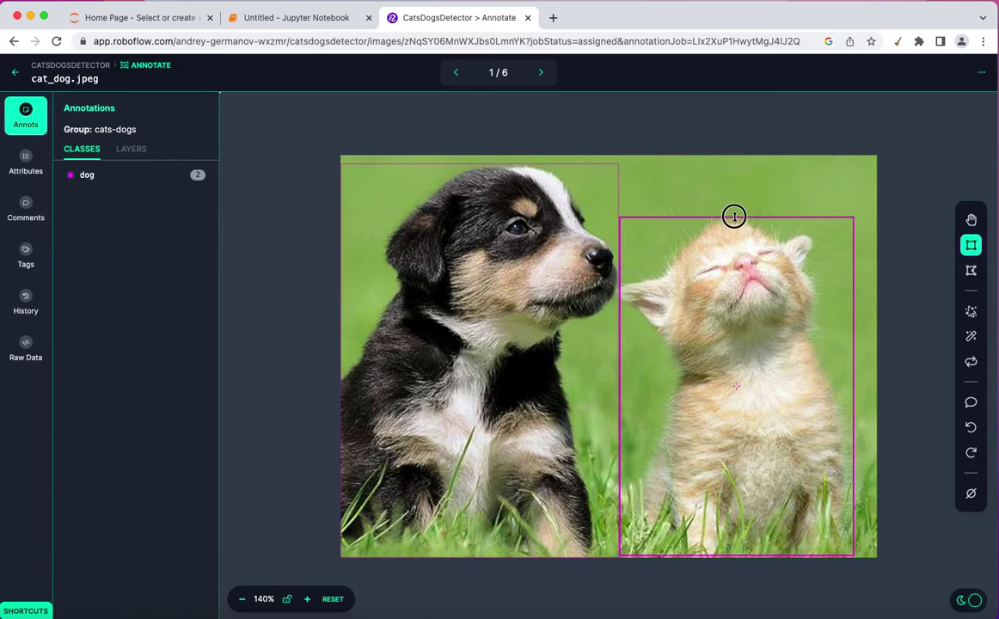
click(735, 218)
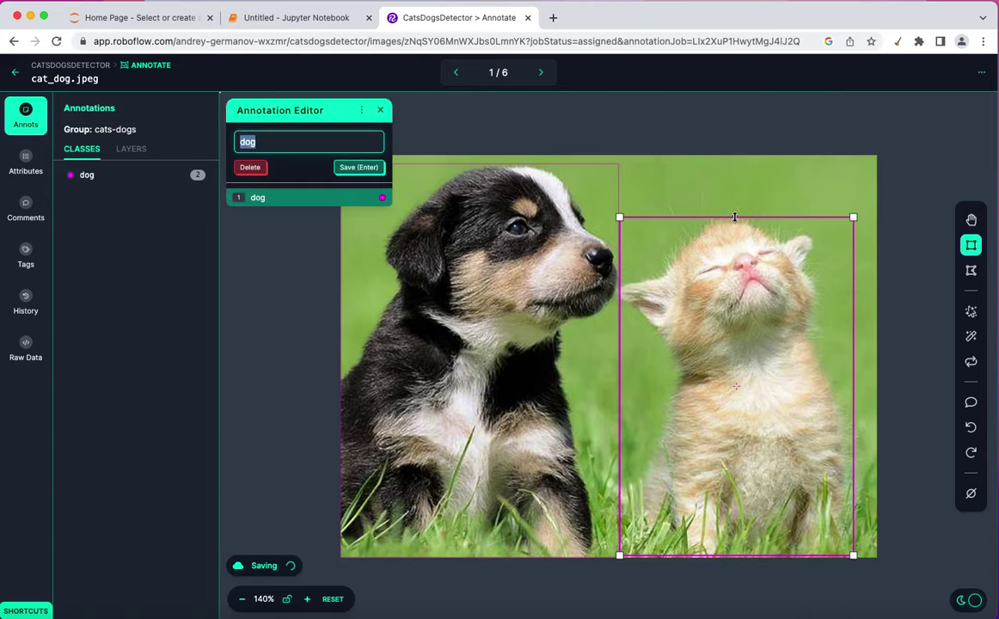
drag(853, 366, 847, 366)
click(847, 366)
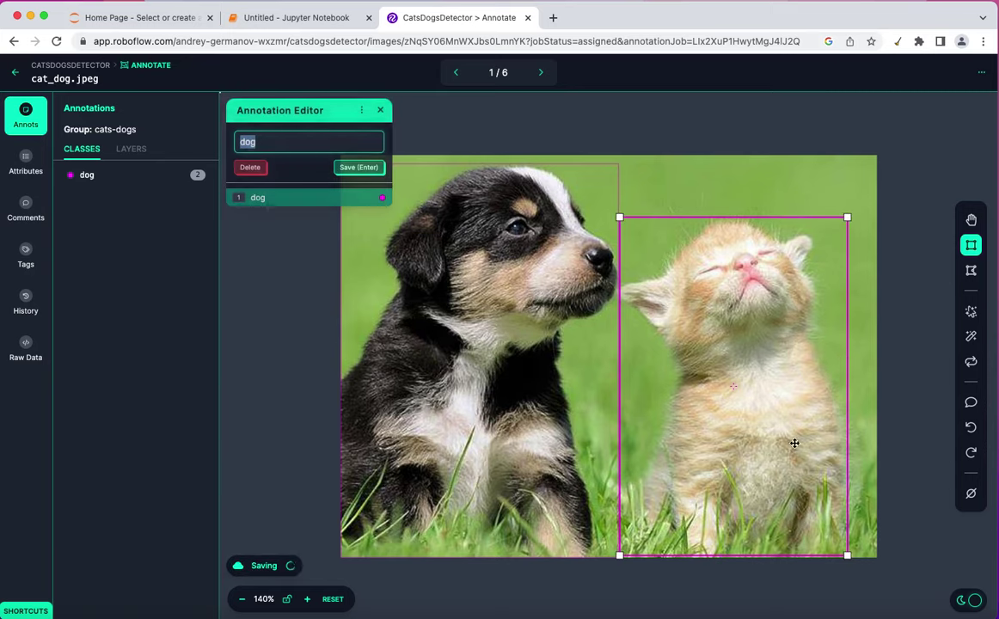
drag(757, 554, 754, 555)
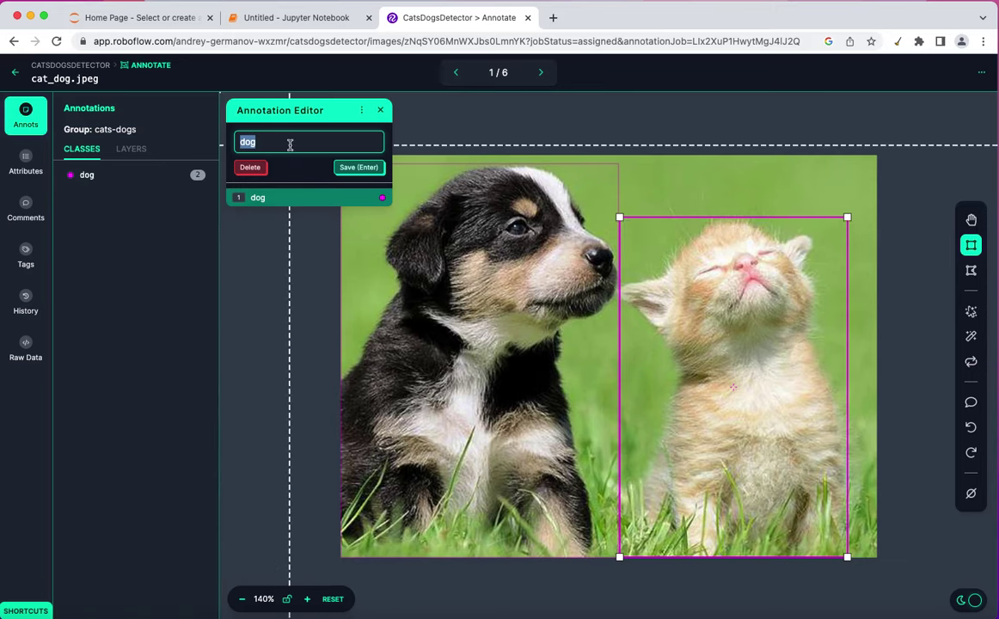
text(cat)
click(357, 166)
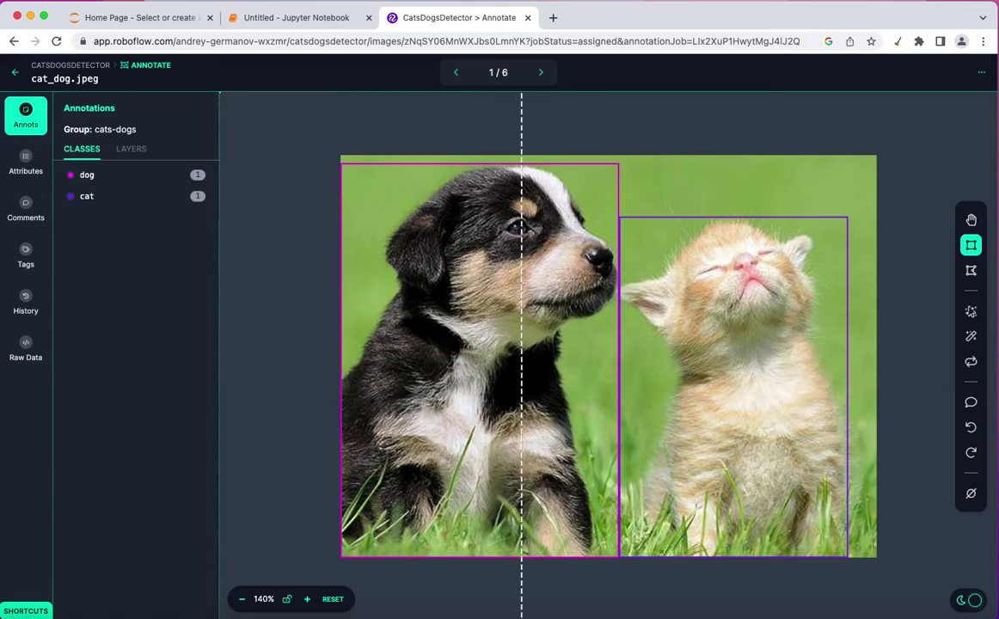
Go to cat_dog.jpg, draw a bounding box fitted closely around the grey cat, and save it with the class cat.
click(541, 72)
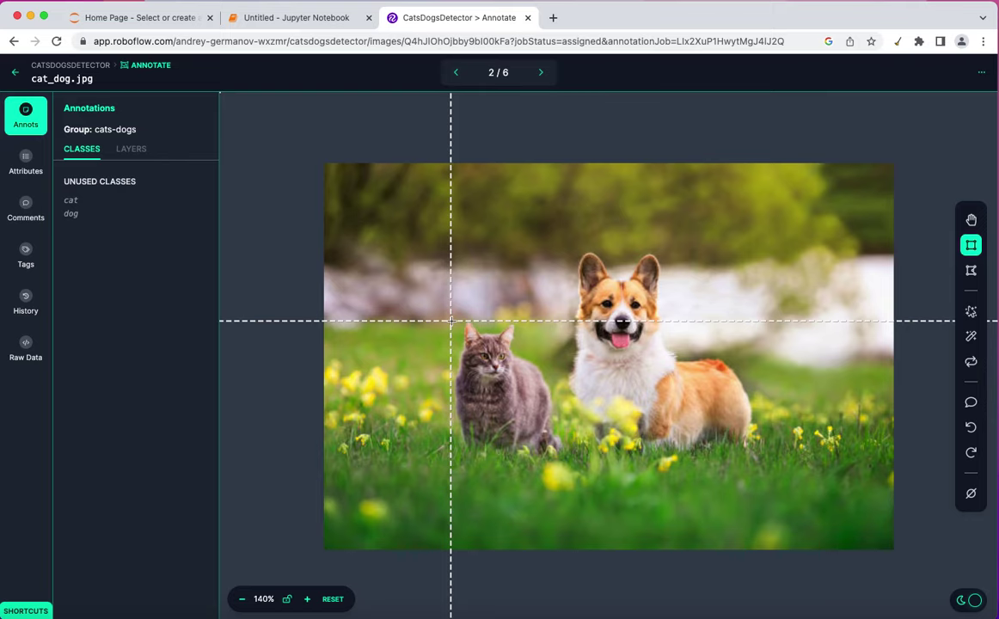
mouse_move(450, 321)
mouse_down()
mouse_move(520, 372)
mouse_move(566, 464)
mouse_up()
key(Return)
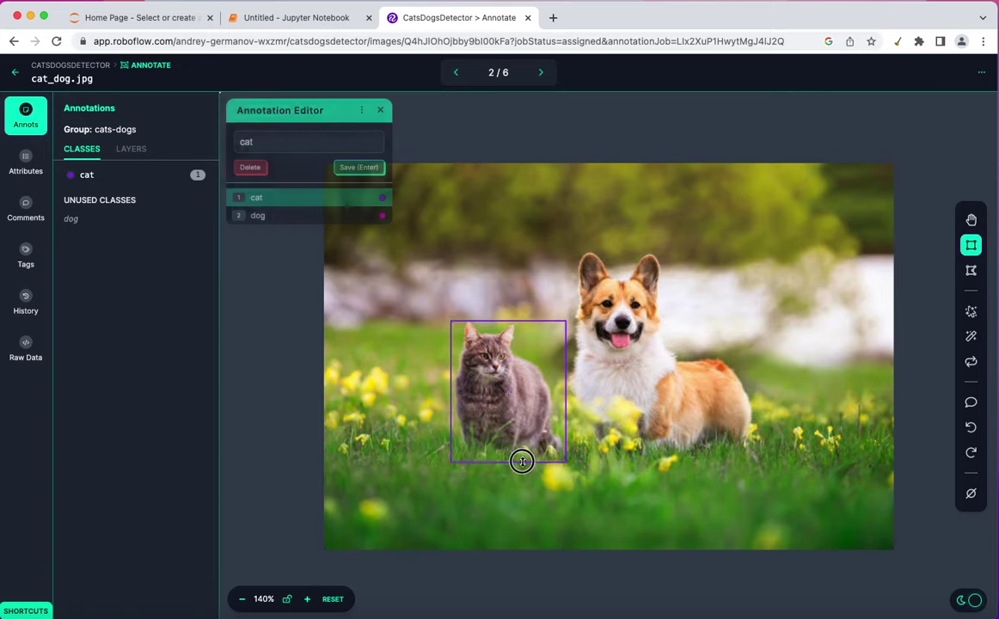
click(522, 461)
drag(451, 406, 455, 407)
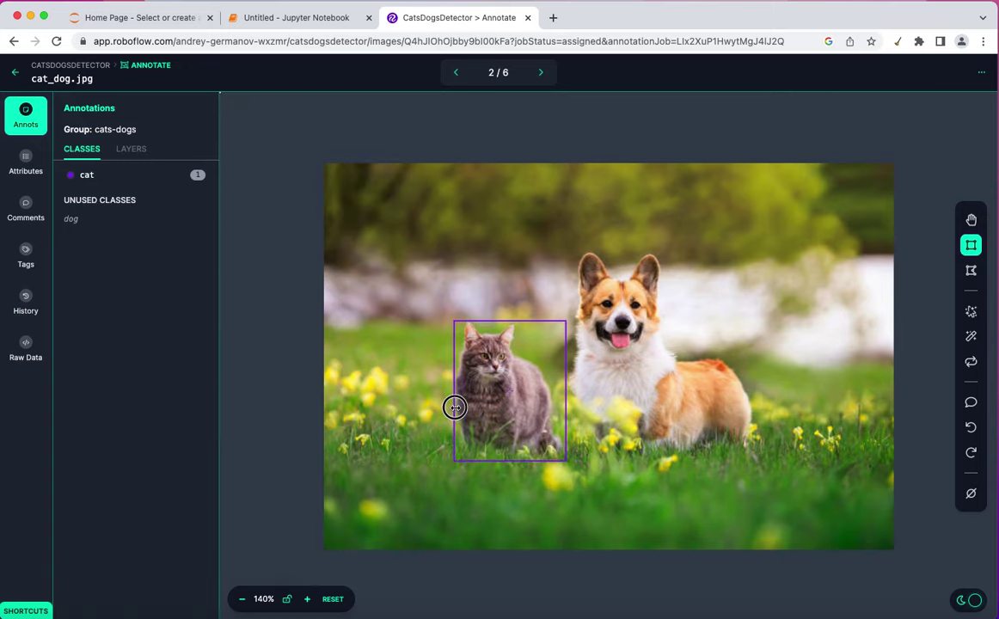
click(503, 323)
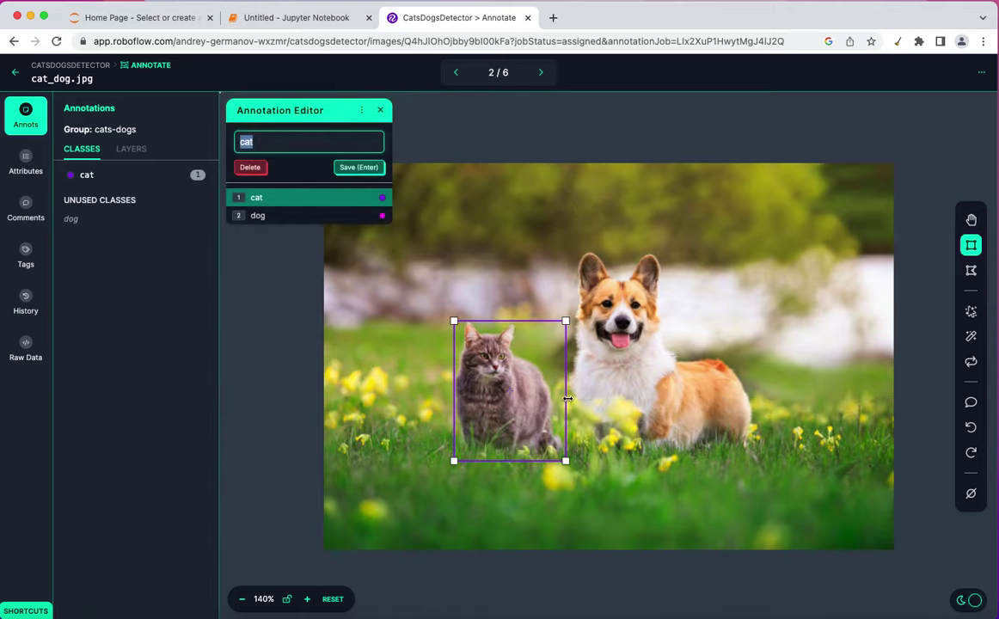
drag(566, 399, 564, 398)
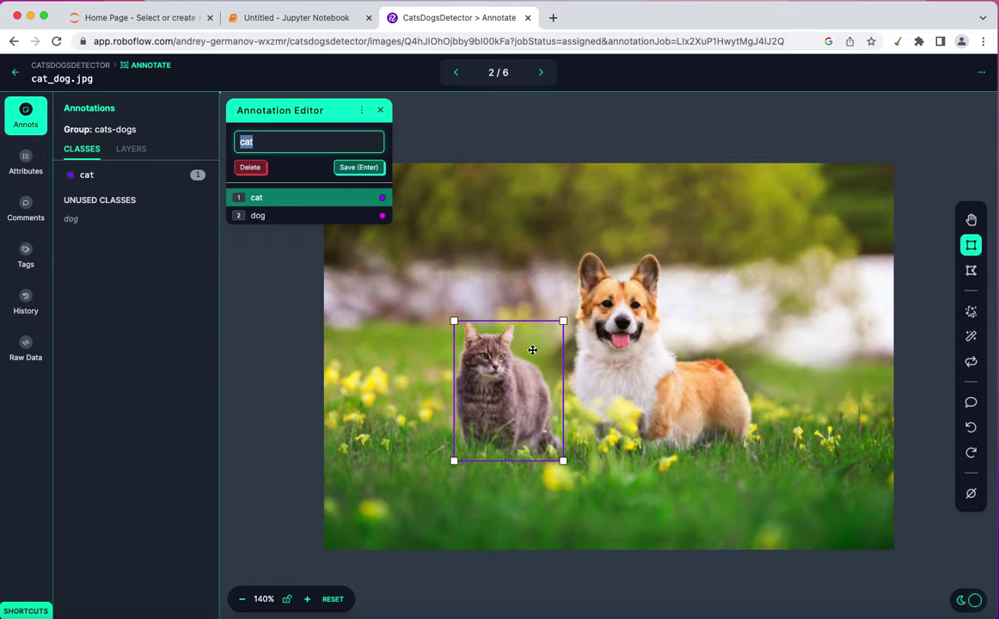
click(359, 166)
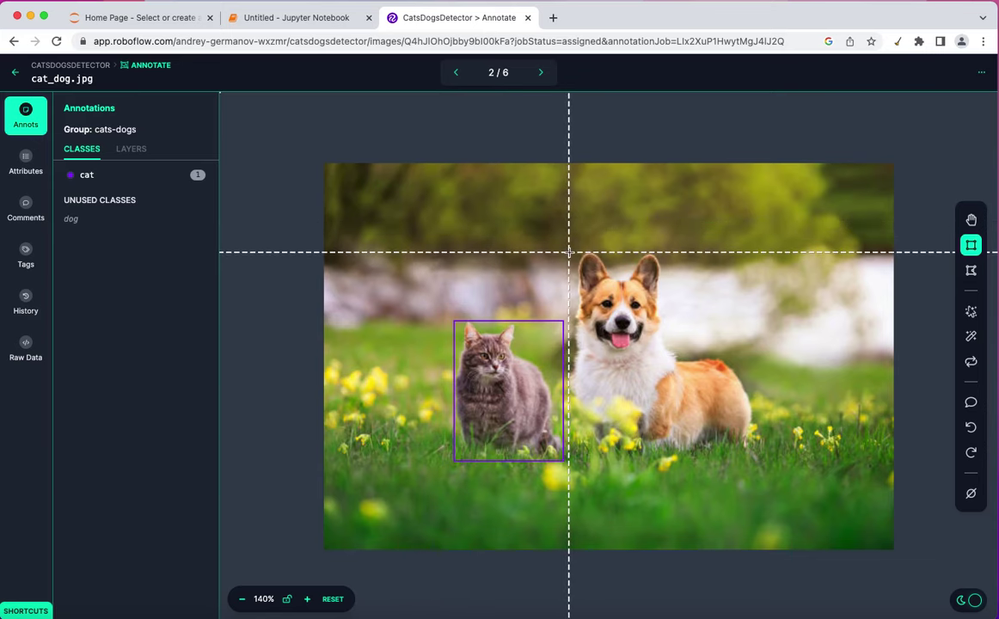
Draw a bounding box fitted around the corgi in cat_dog.jpg with the class dog, and switch to the hand tool.
mouse_move(568, 252)
mouse_down()
mouse_move(586, 311)
mouse_move(638, 370)
mouse_move(703, 428)
mouse_move(754, 454)
mouse_up()
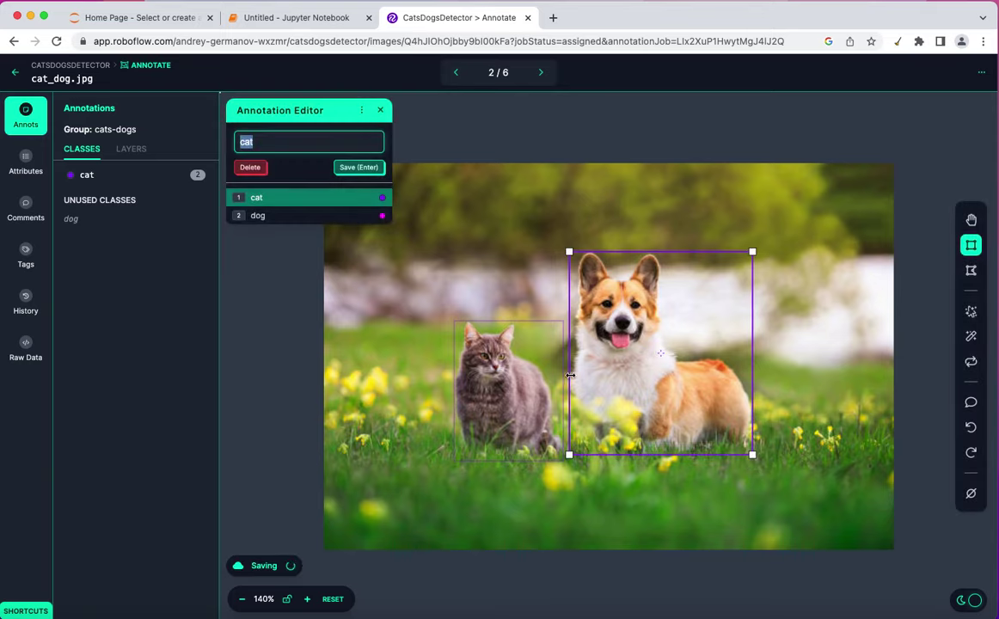
drag(570, 374, 568, 375)
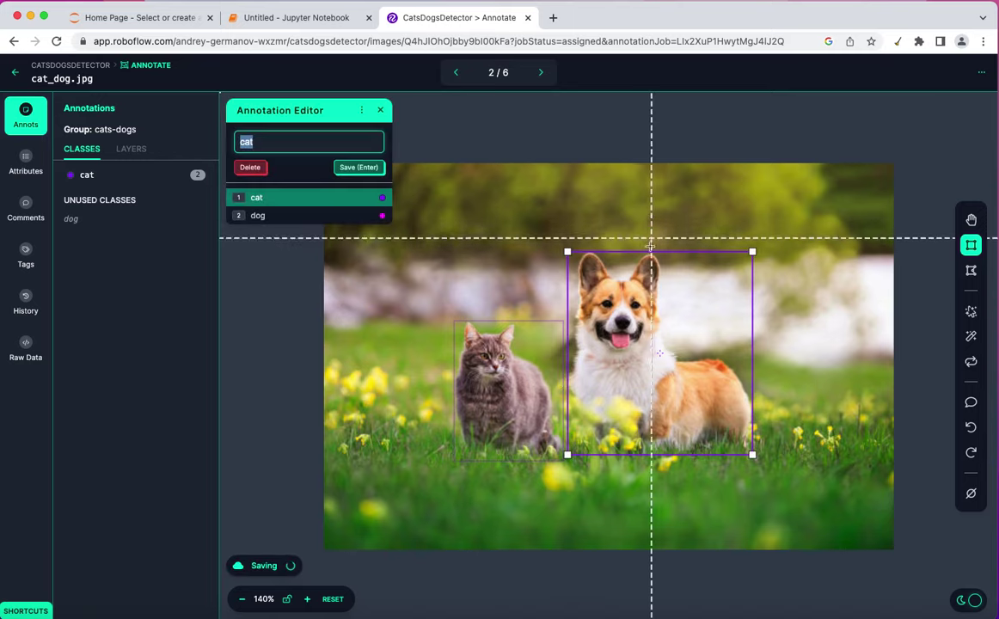
key(Escape)
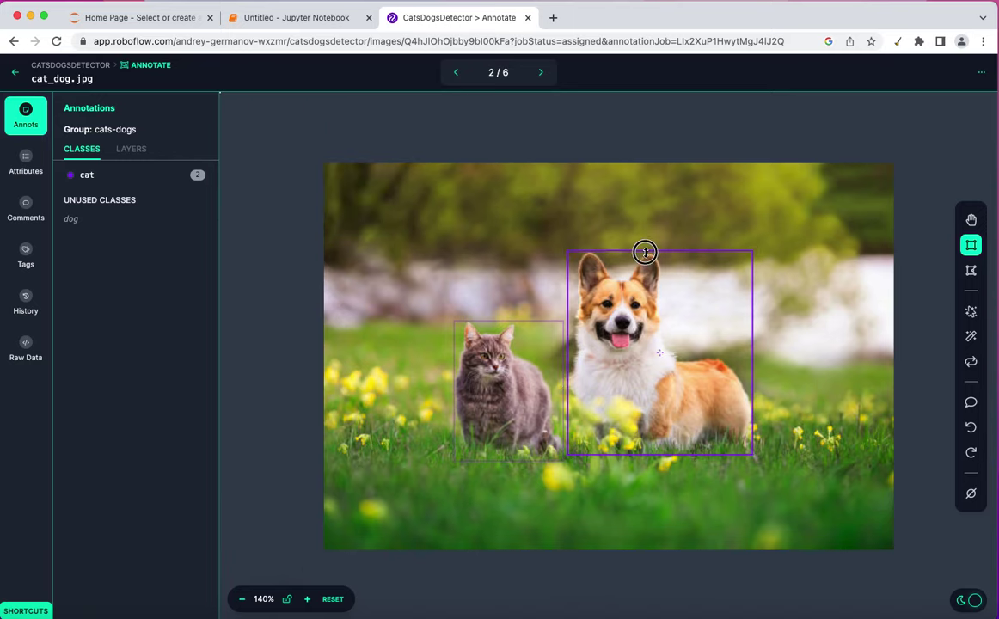
click(645, 252)
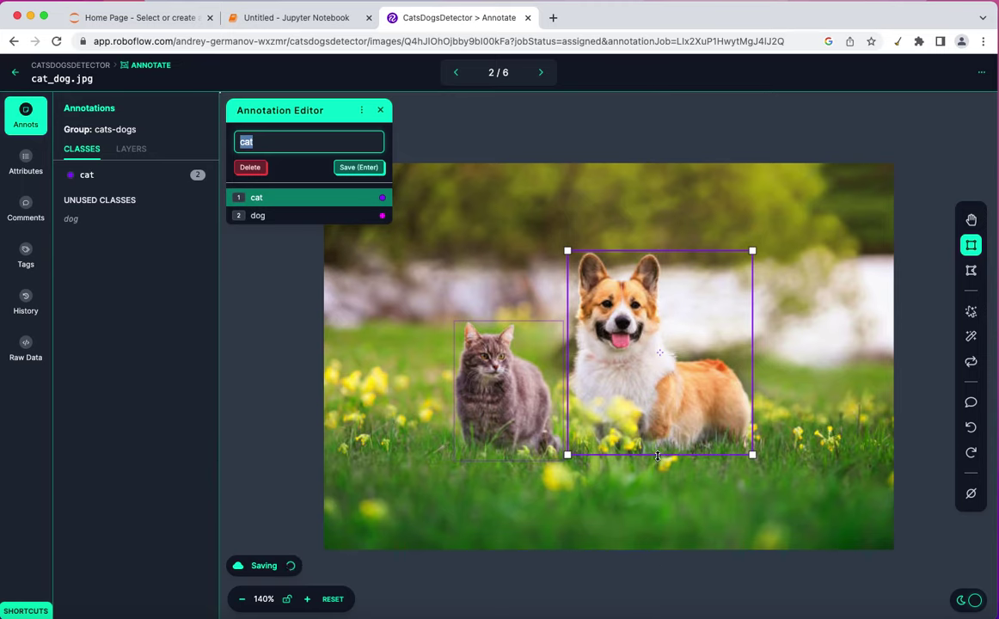
text(do)
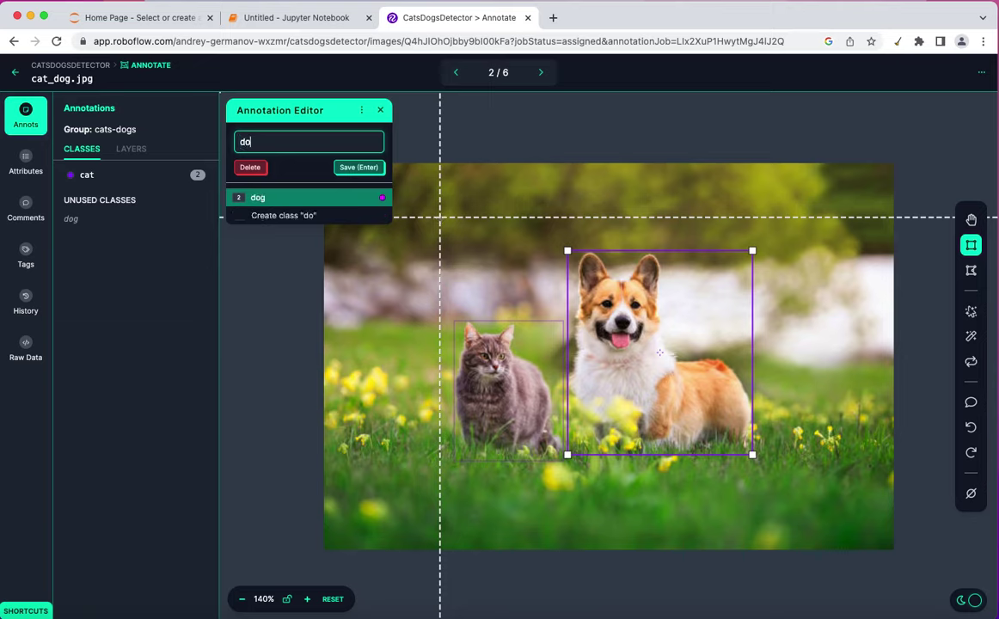
text(g)
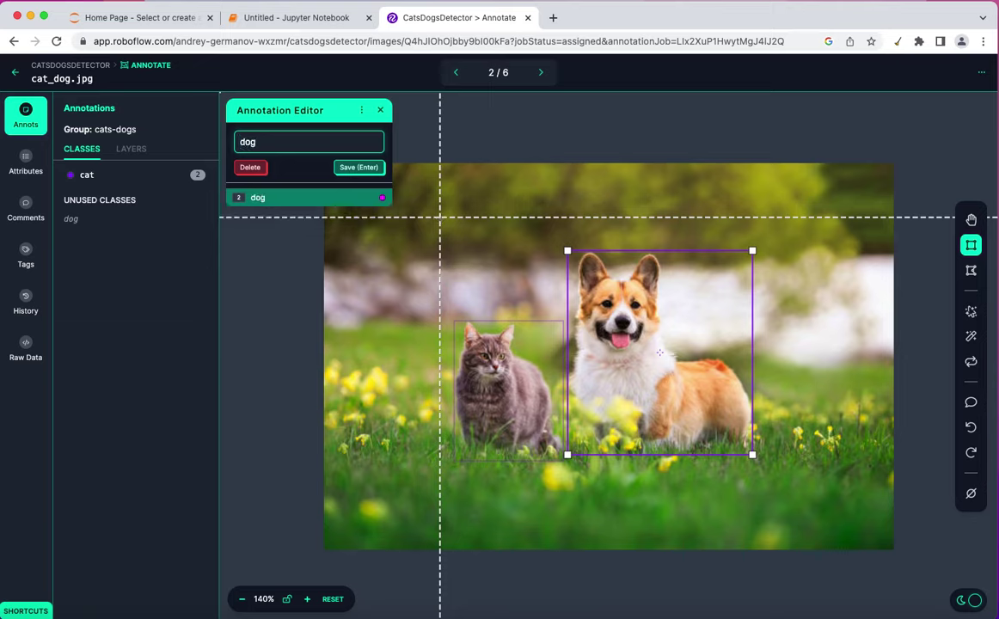
click(352, 165)
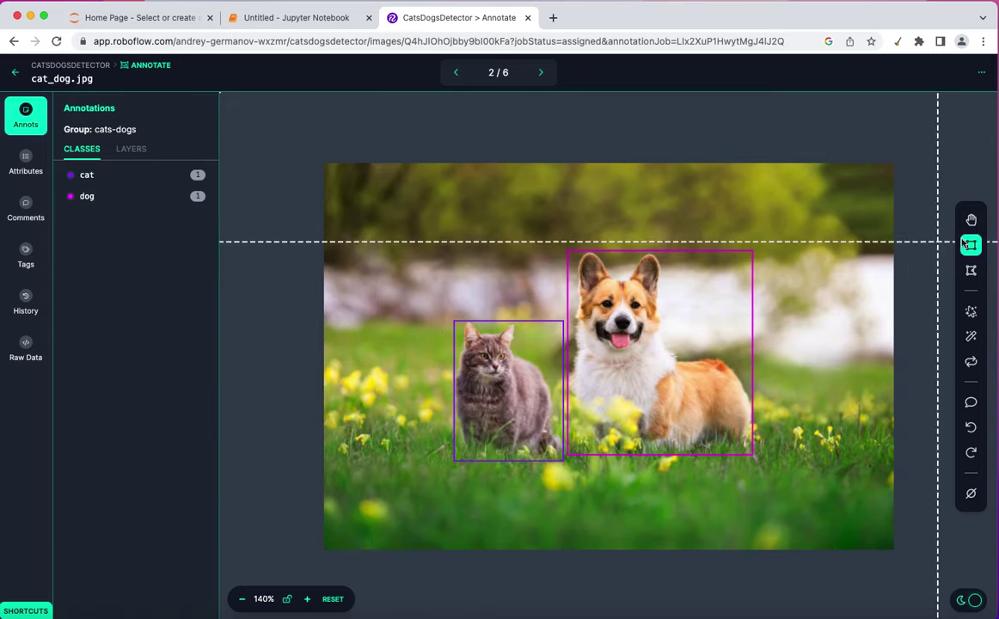
click(970, 219)
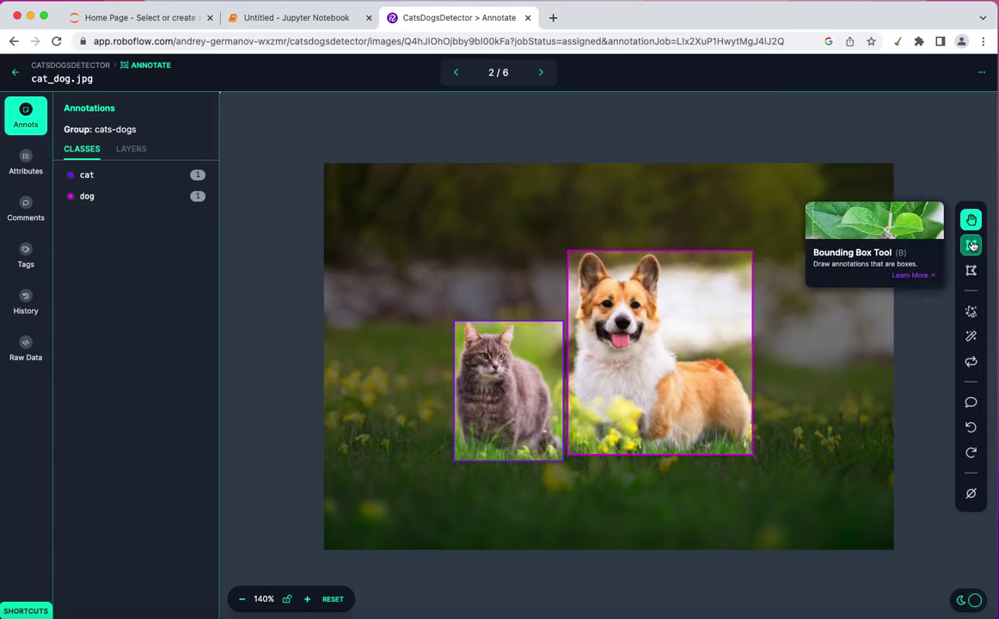
Go to cat.jpg, draw a bounding box around the kitten, widen it to include the whiskers, and save it with the class cat.
click(972, 246)
click(539, 73)
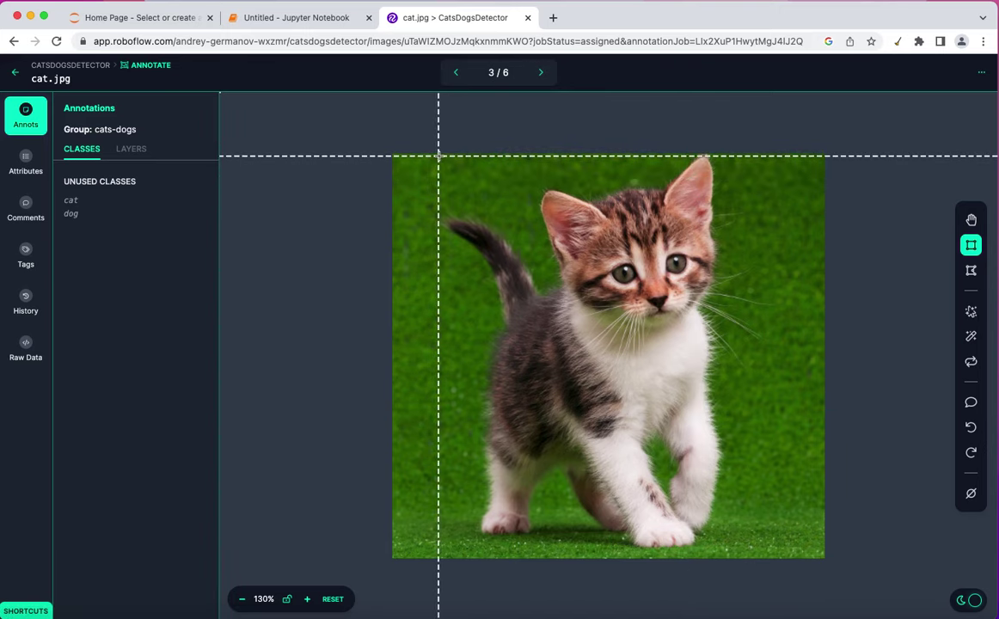
mouse_move(439, 154)
mouse_down()
mouse_move(508, 279)
mouse_move(705, 473)
mouse_move(736, 557)
mouse_move(712, 551)
mouse_move(722, 549)
mouse_up()
click(566, 155)
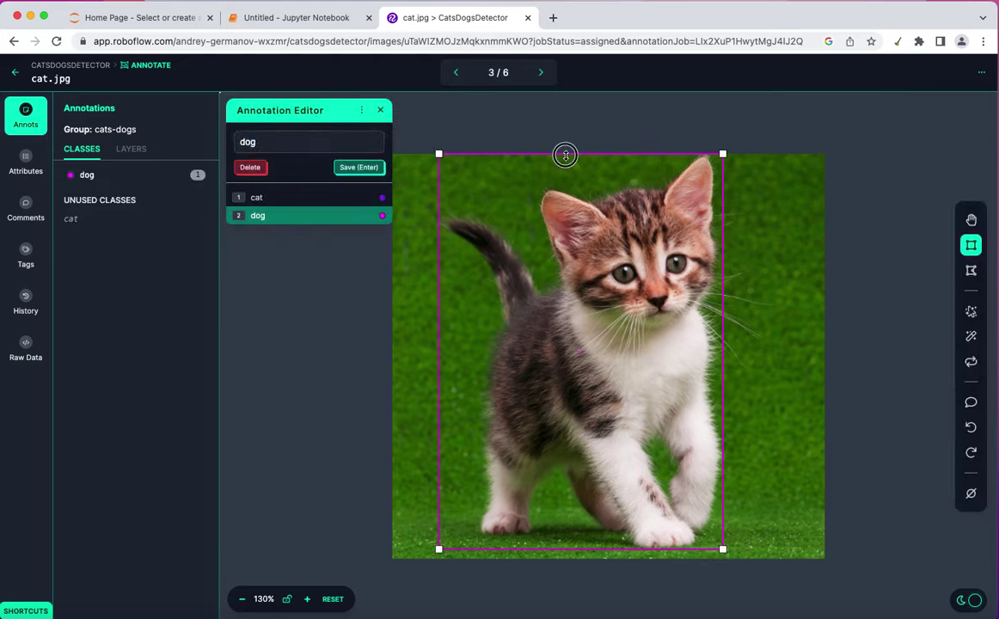
click(565, 156)
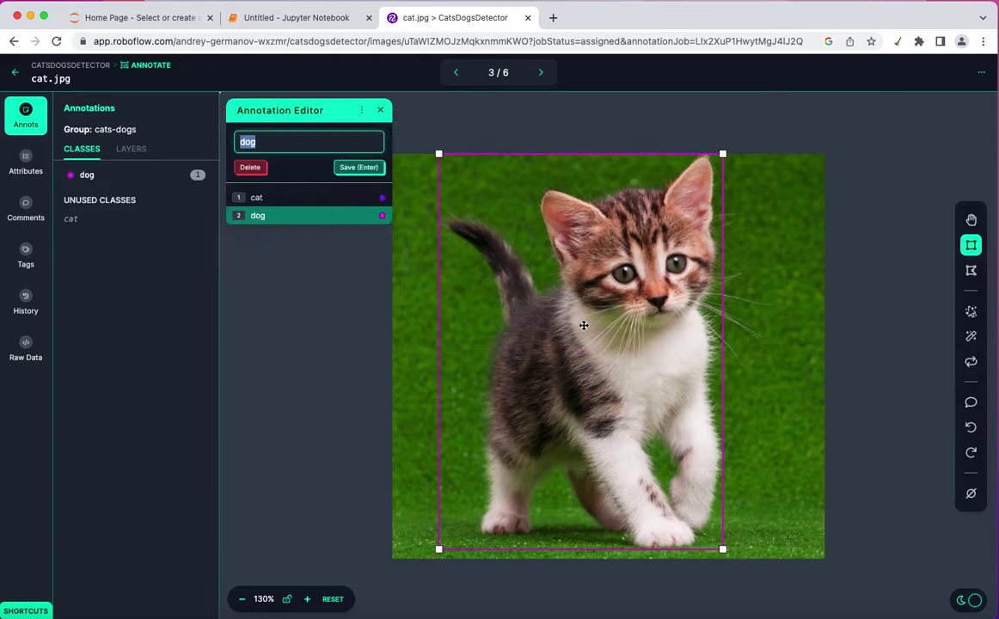
drag(439, 344, 442, 343)
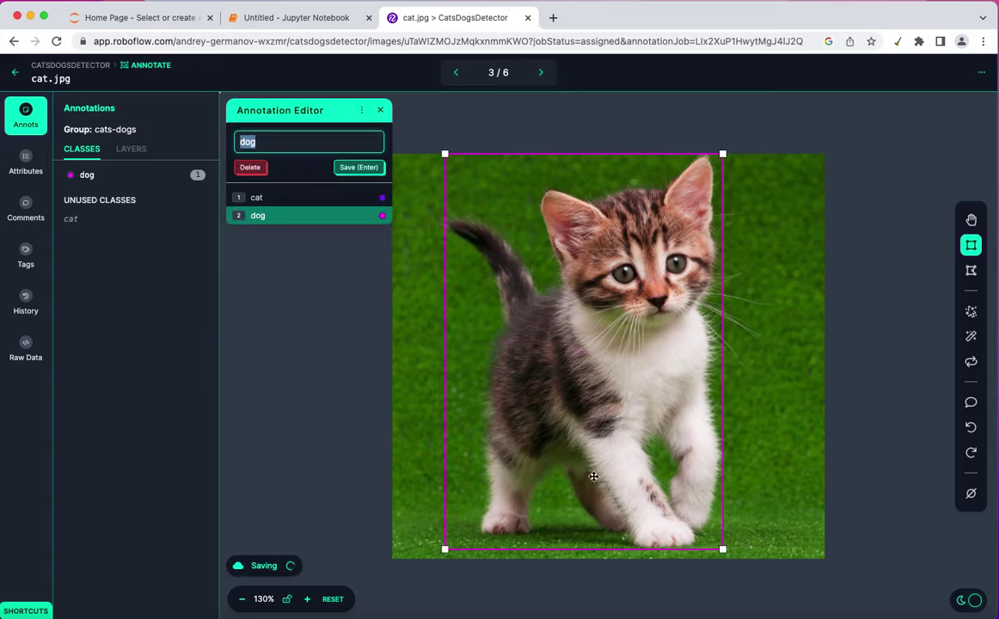
click(635, 547)
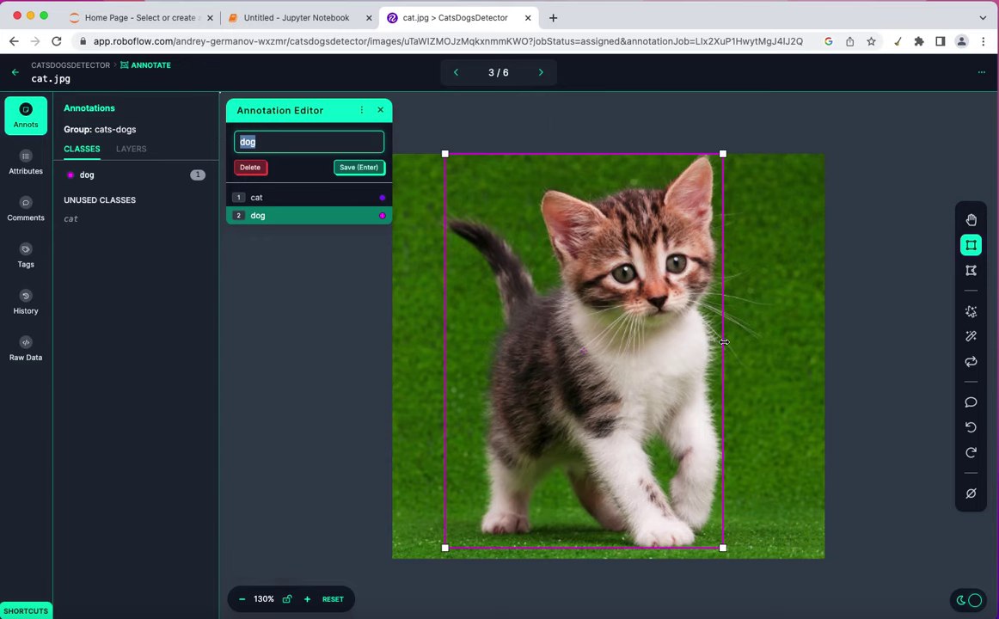
drag(722, 341, 779, 341)
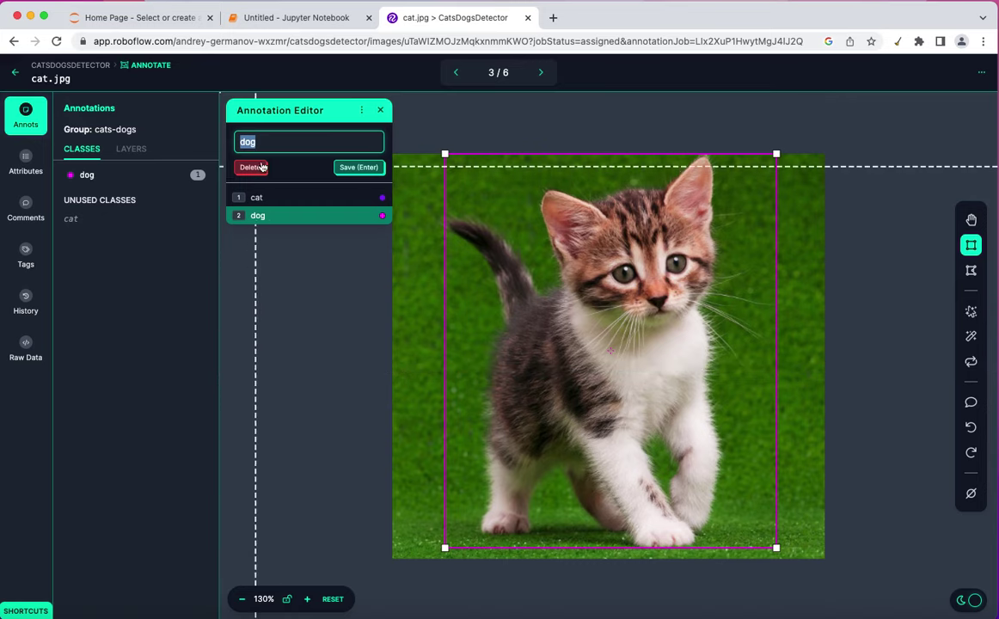
text(cat)
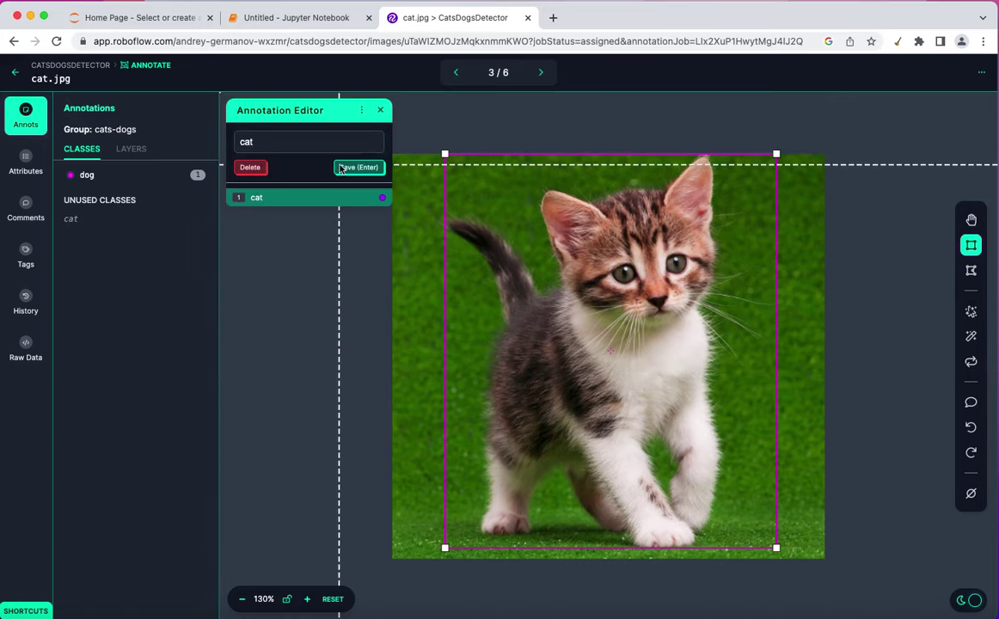
click(356, 167)
Go to cat2.jpeg, draw a bounding box fitted closely around the tabby kitten, and save it with the class cat.
click(541, 74)
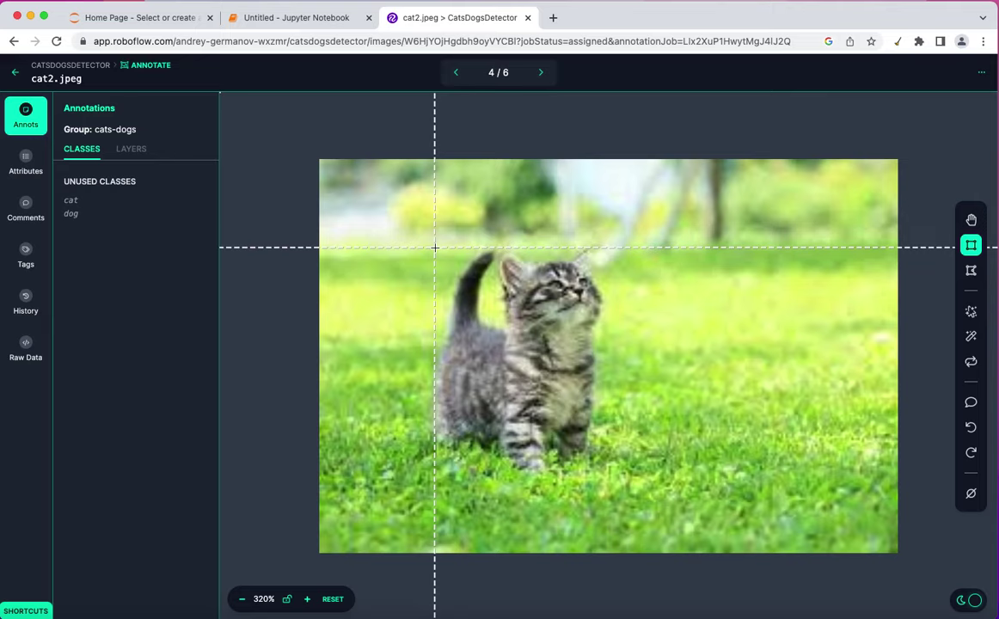
mouse_move(435, 247)
mouse_down()
mouse_move(537, 371)
mouse_move(589, 472)
mouse_move(601, 473)
mouse_up()
drag(600, 474, 601, 472)
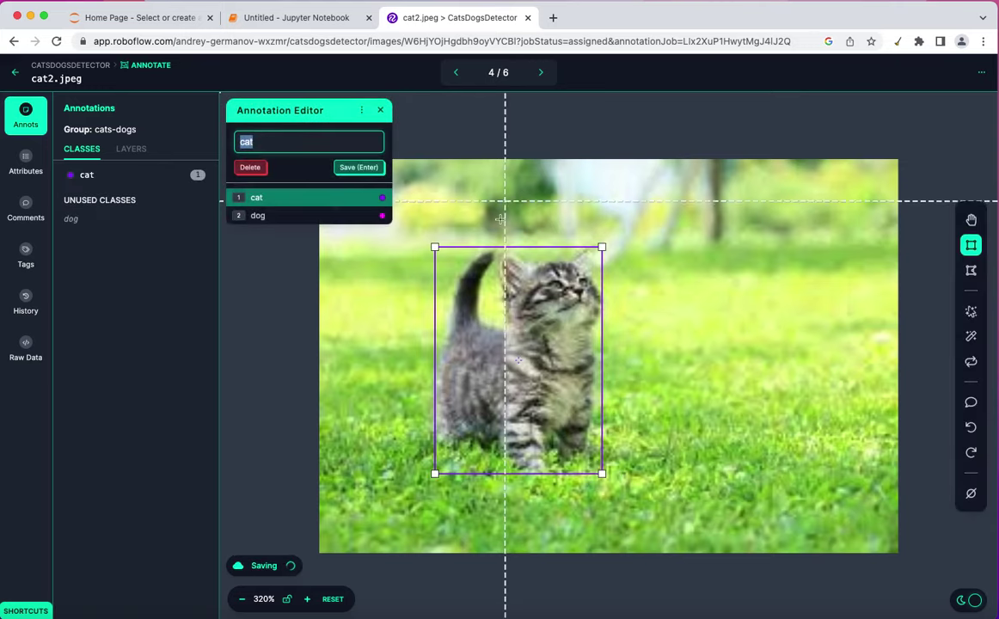
key(Return)
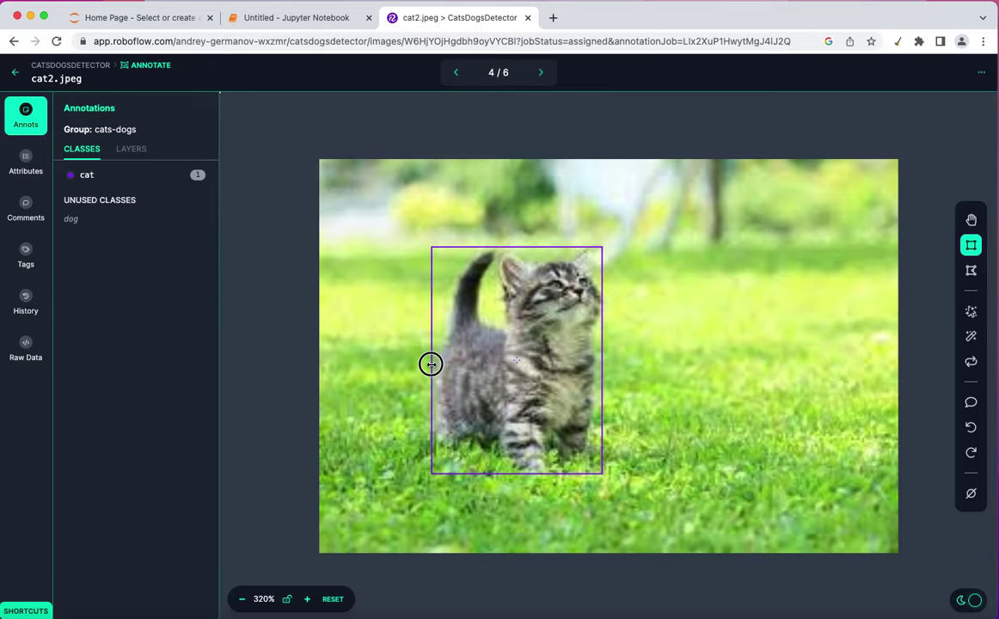
click(434, 366)
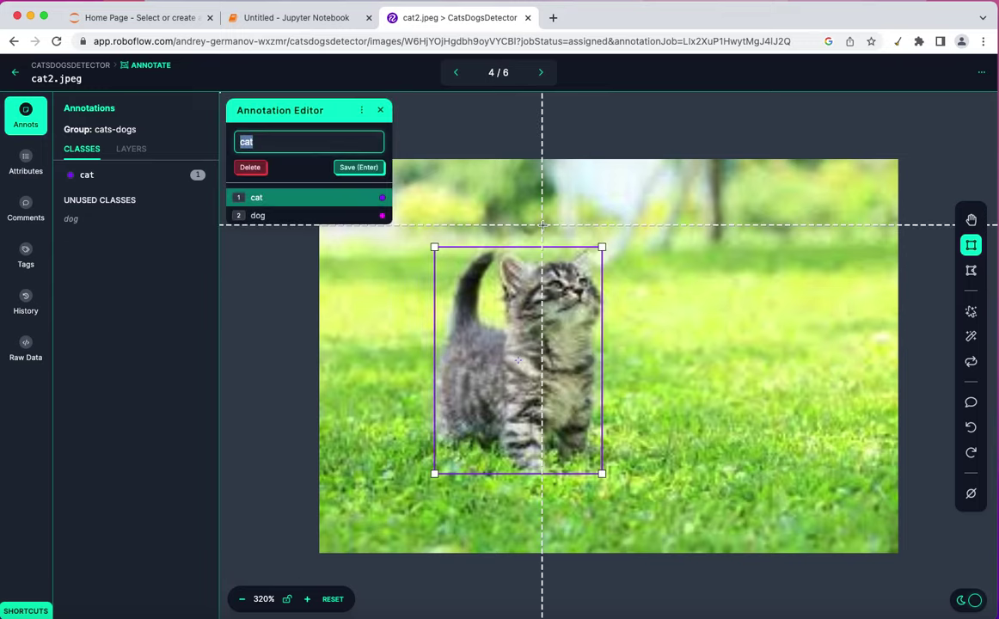
key(Return)
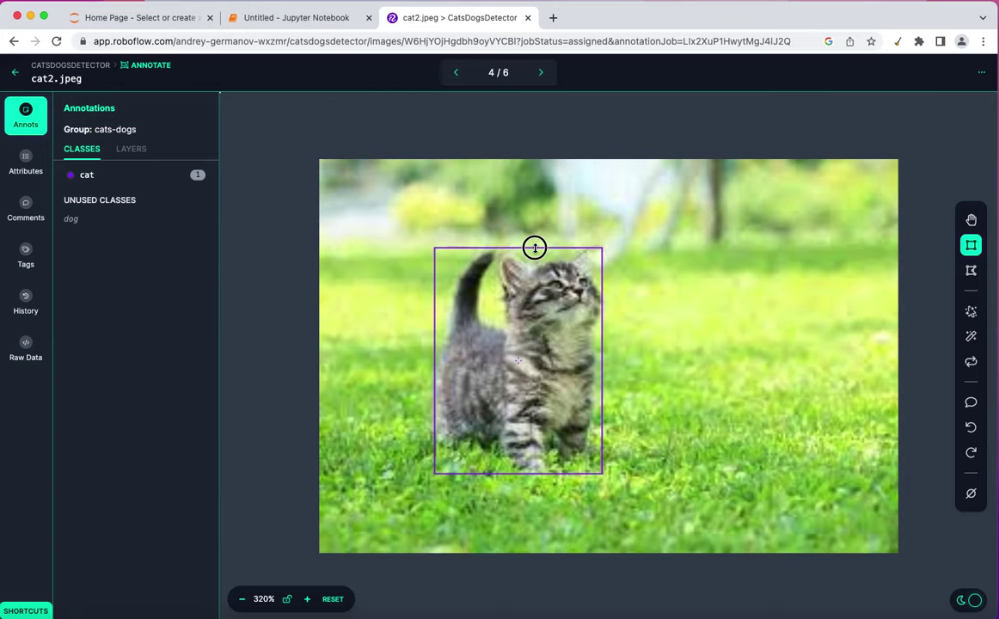
click(534, 248)
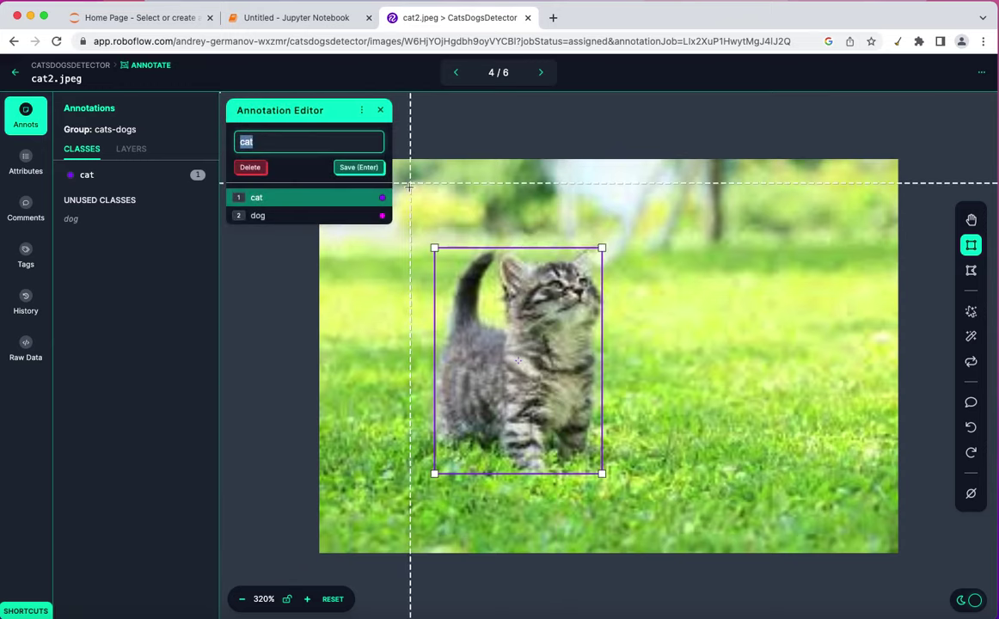
click(370, 168)
Go to cat2.jpg, draw a bounding box around the walking grey cat, tighten its edge, and save it with the class cat.
click(540, 74)
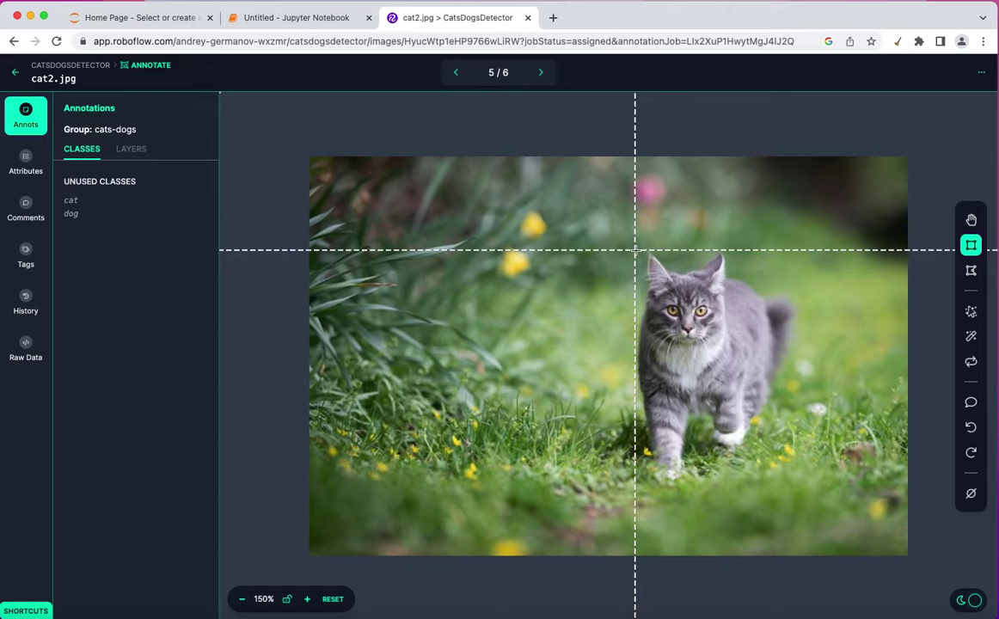
mouse_move(636, 250)
mouse_down()
mouse_move(720, 375)
mouse_move(764, 505)
mouse_move(755, 481)
mouse_move(792, 482)
mouse_up()
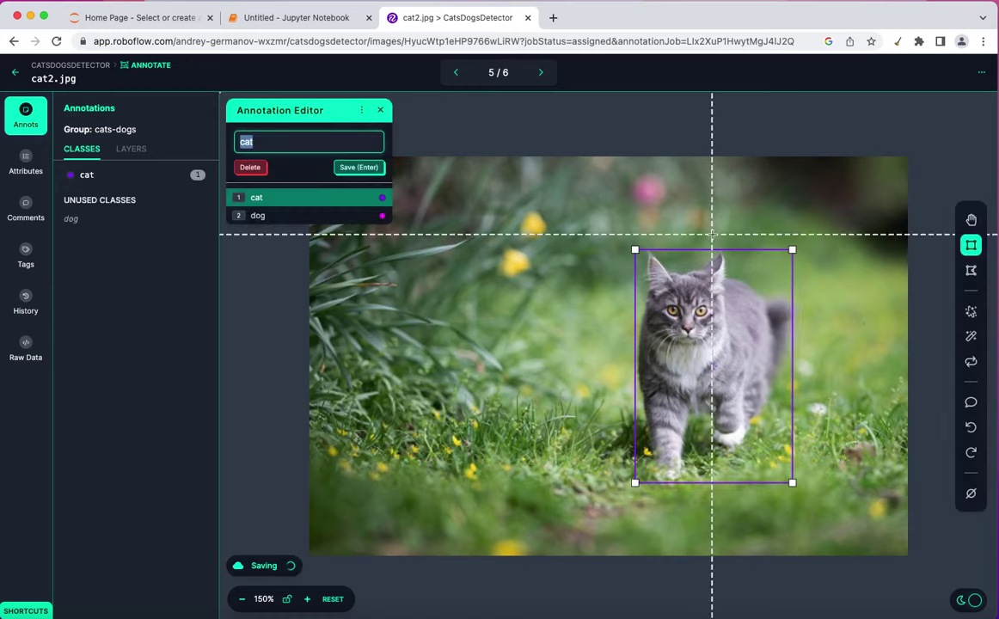
key(Return)
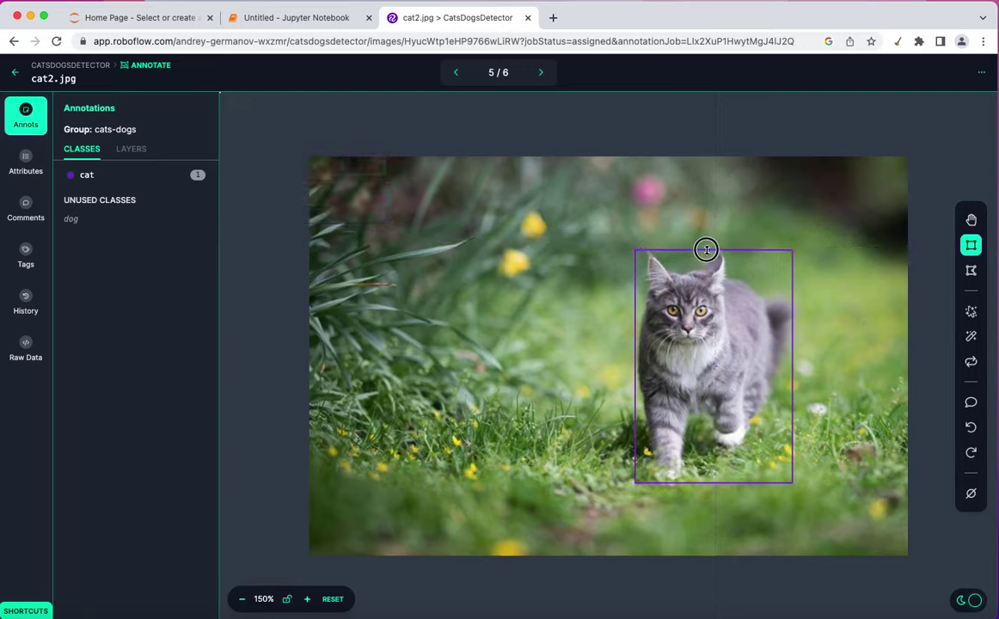
click(706, 249)
drag(635, 355, 637, 356)
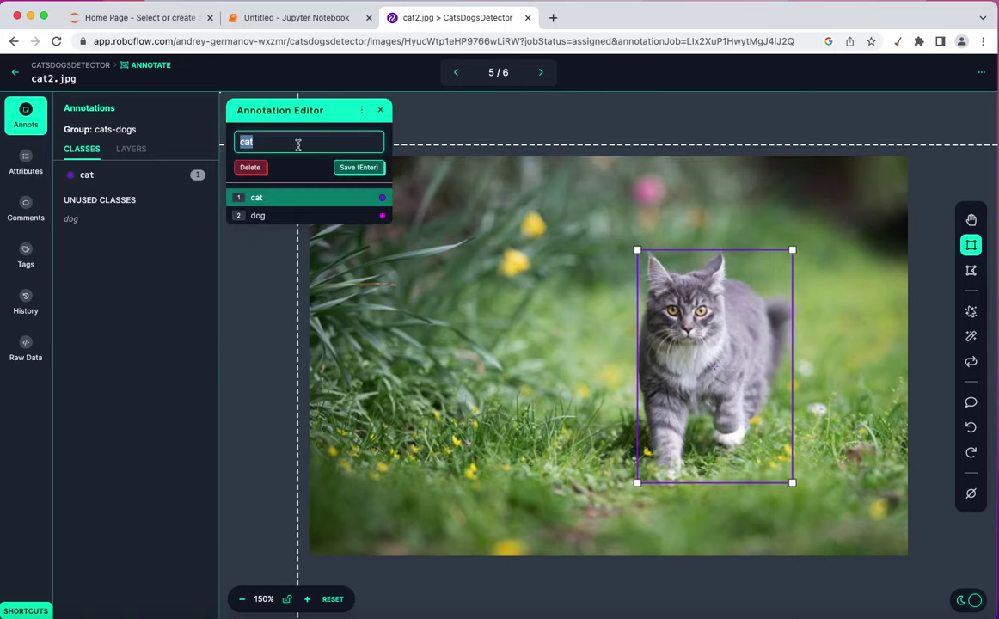
click(364, 166)
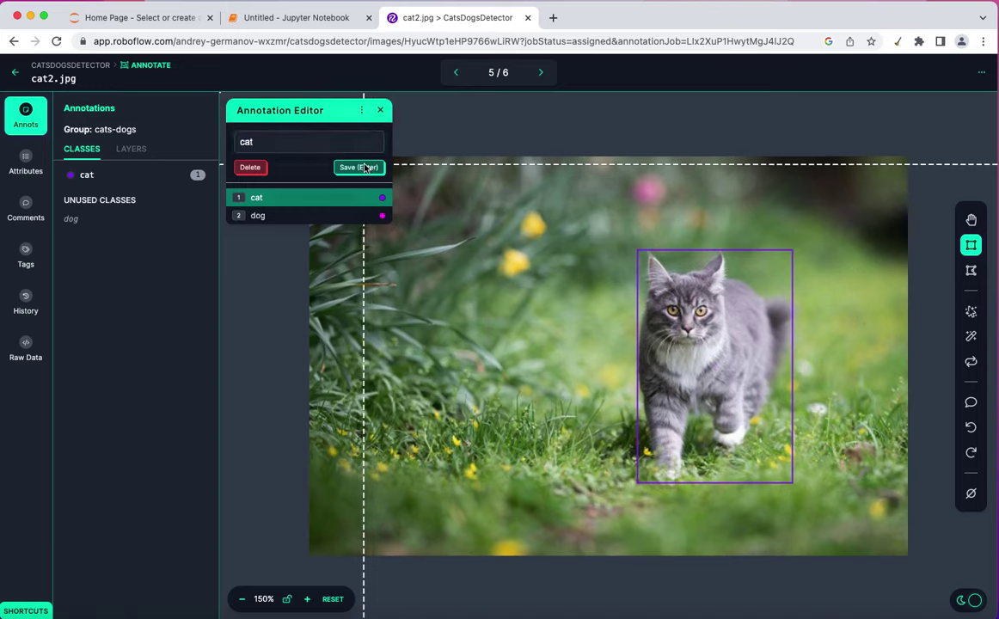
Go to cat3.jpg, draw a bounding box around the grey cat, adjust its edges, and save it with the class cat.
click(541, 72)
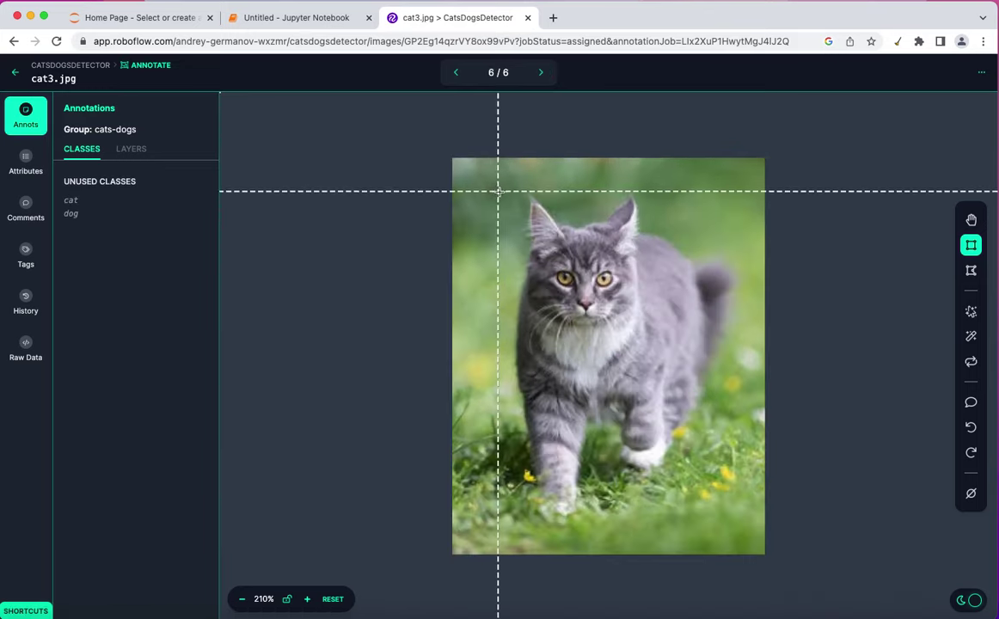
drag(513, 194, 735, 519)
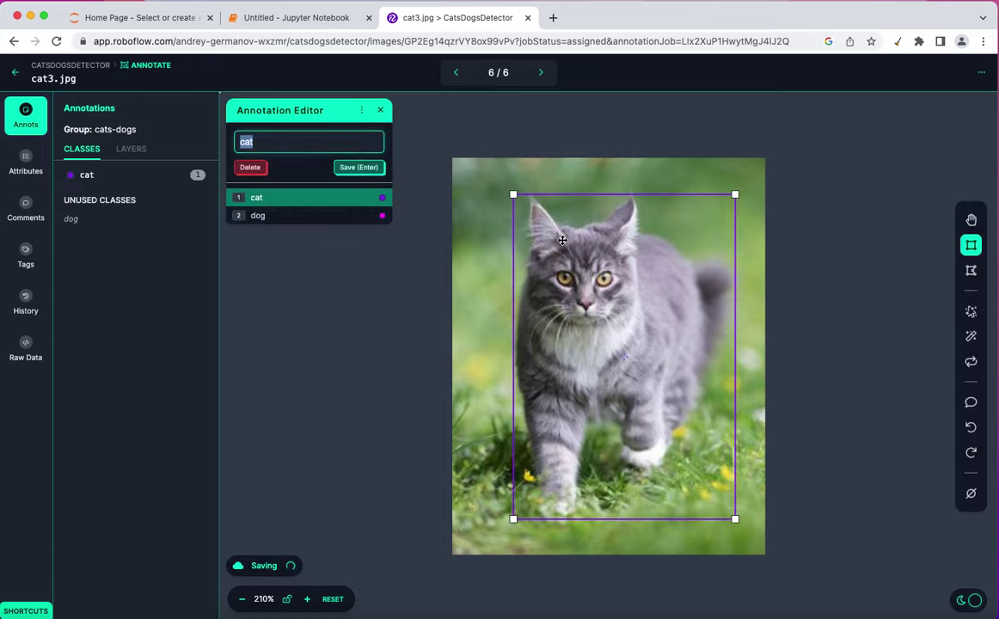
drag(512, 324, 515, 325)
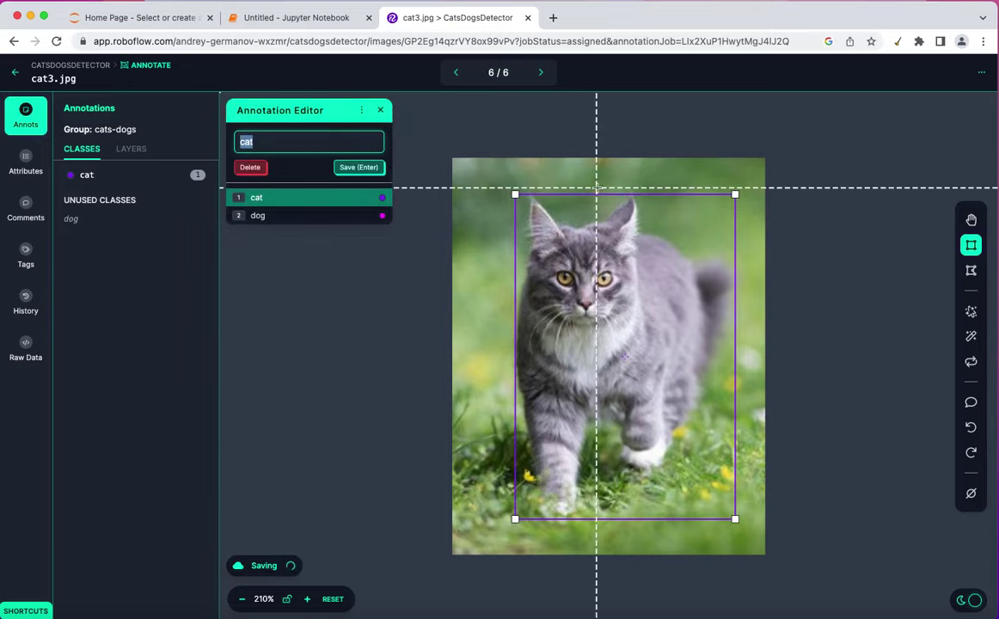
drag(596, 194, 599, 194)
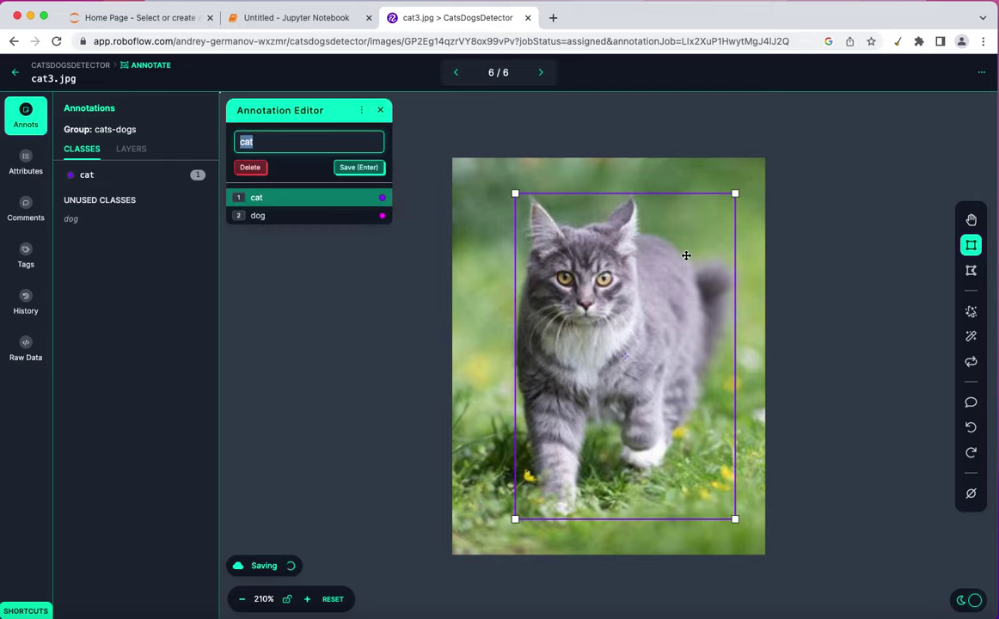
click(365, 170)
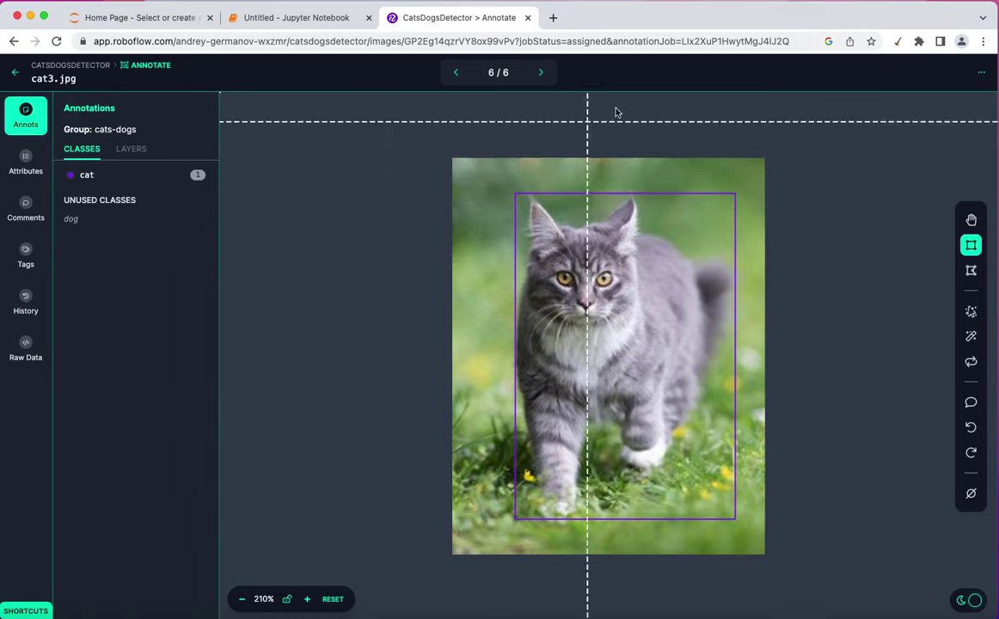
Review the bounding boxes and classes on all six images with the hand tool, from cat_dog.jpeg through cat3.jpg.
click(541, 73)
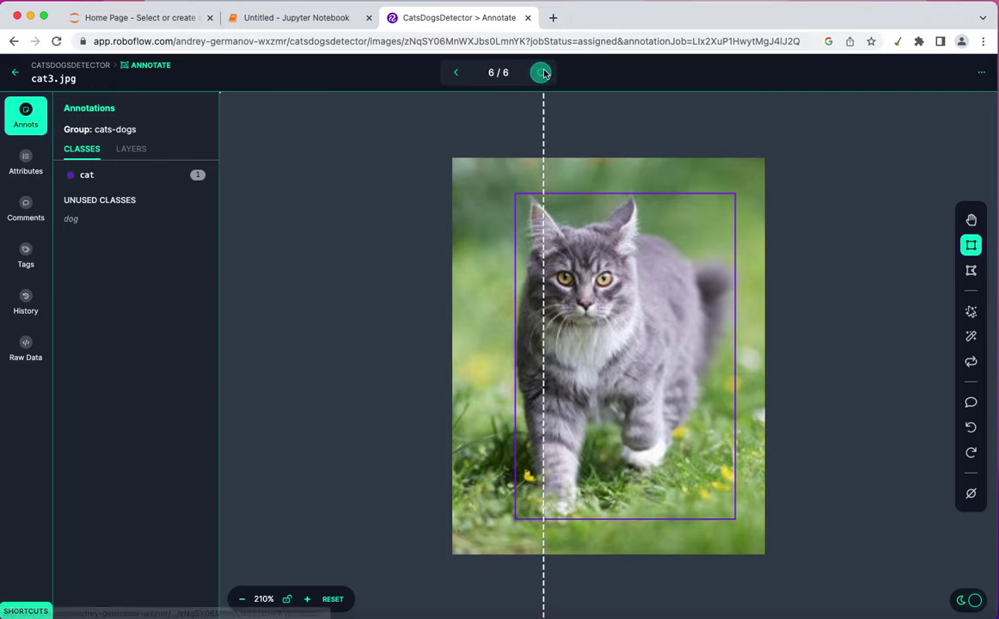
click(971, 222)
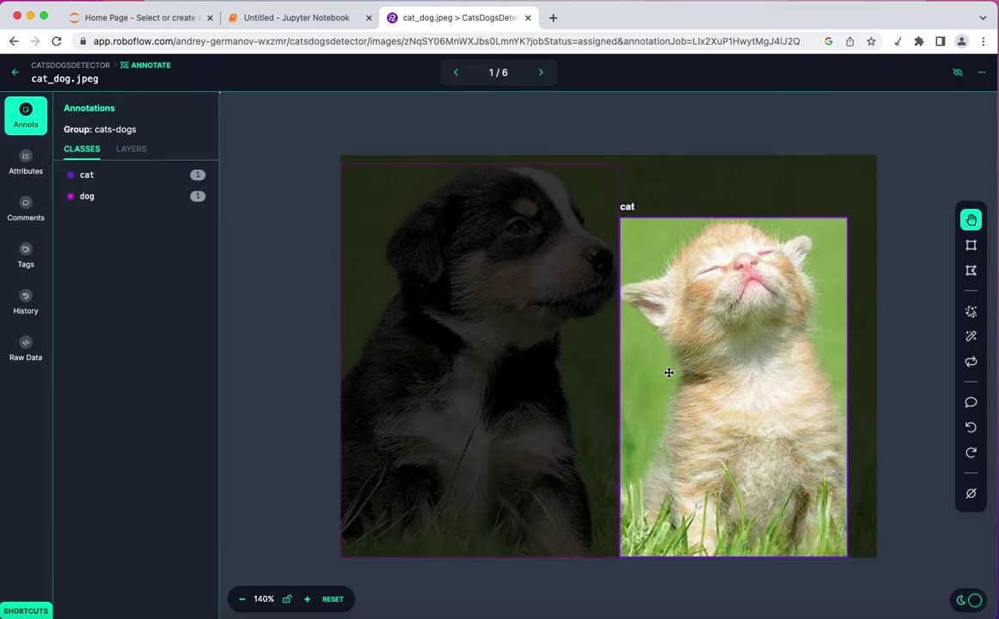
click(543, 76)
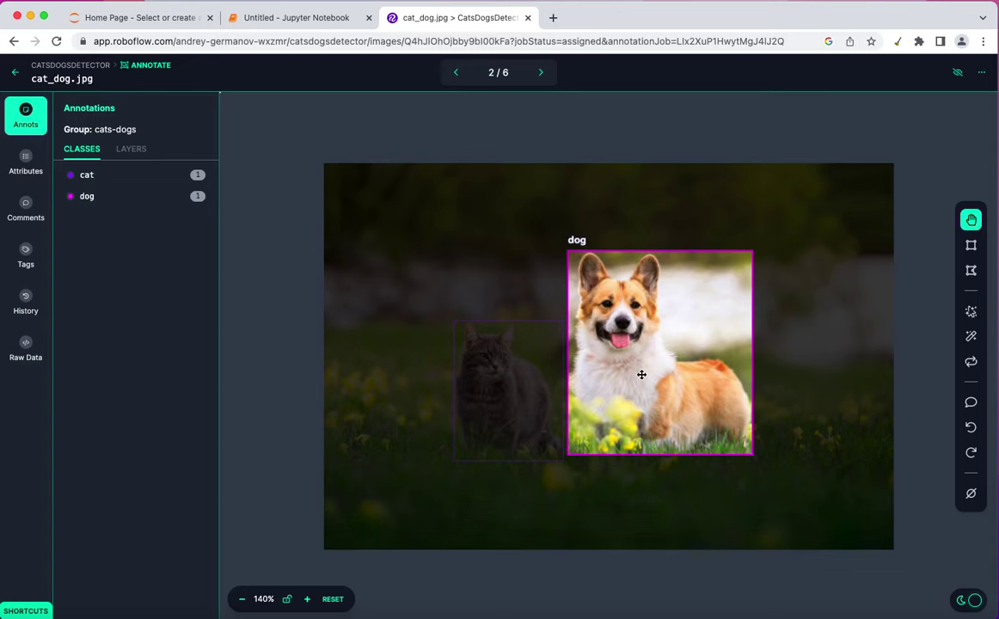
click(541, 72)
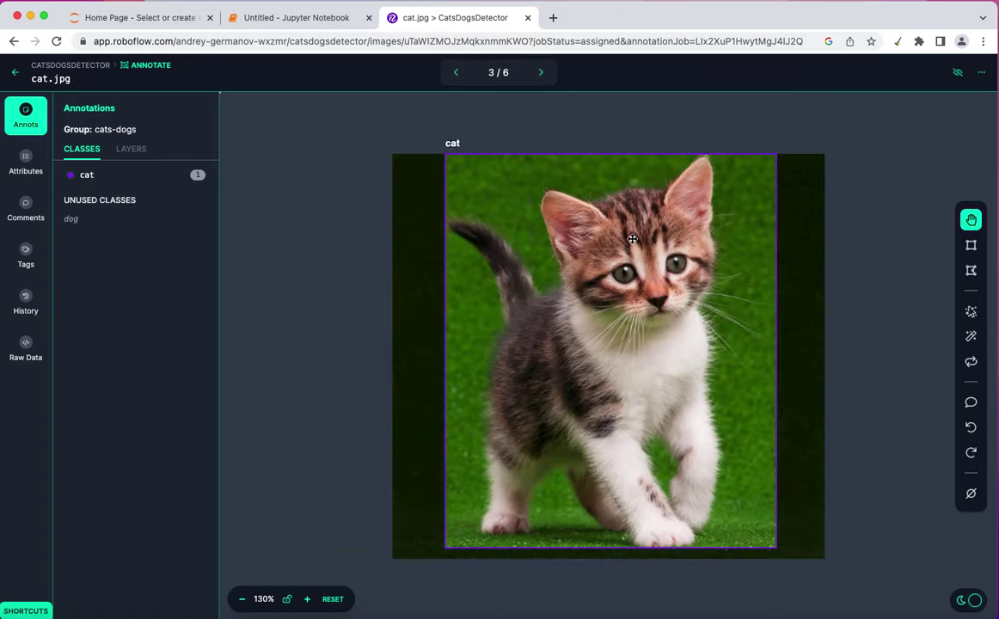
click(540, 72)
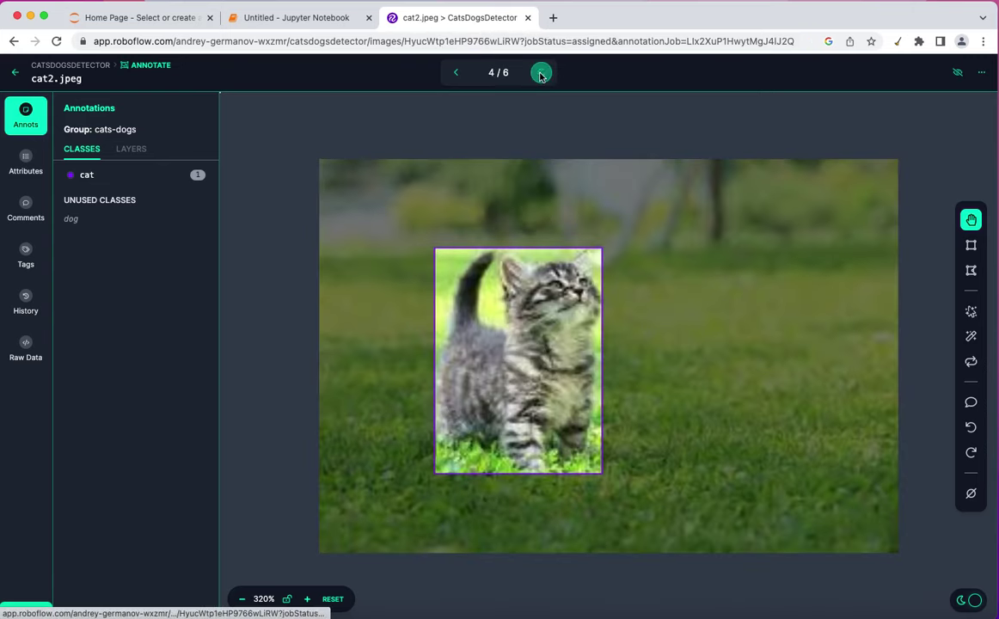
click(541, 72)
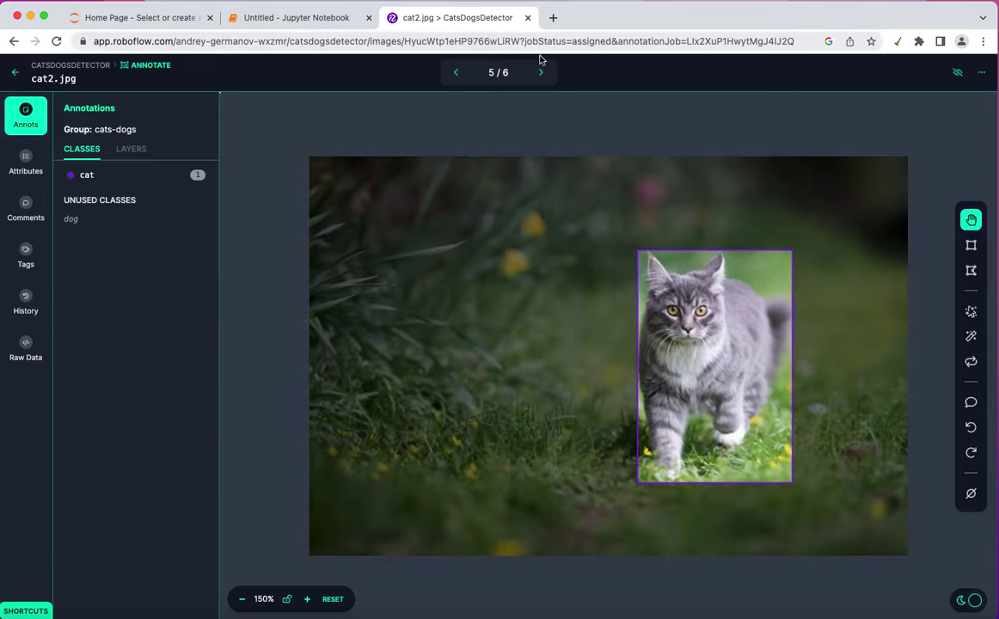
click(541, 72)
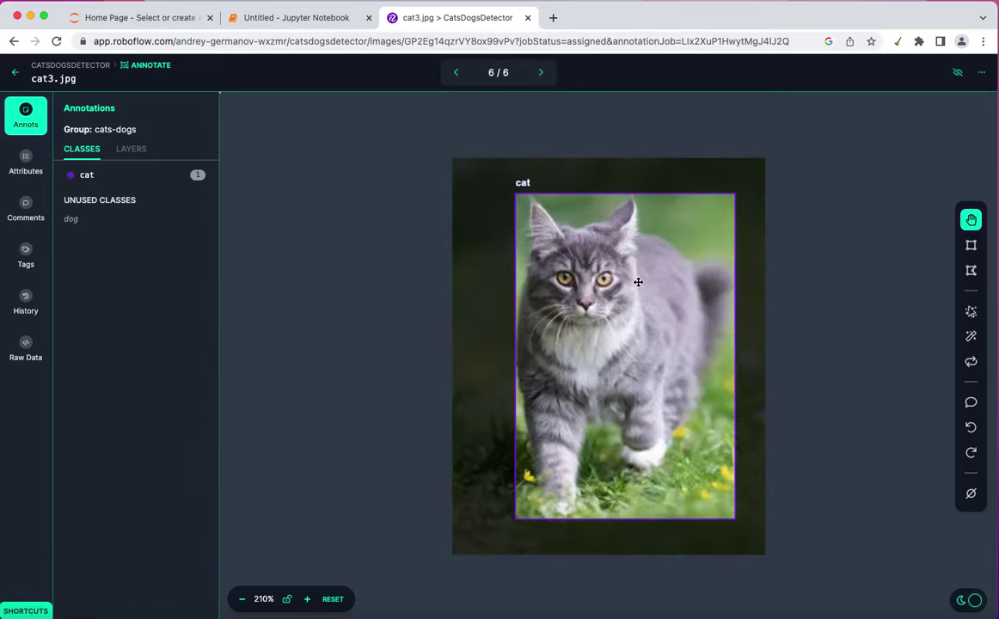
Return to the annotation job overview, reopen cat_dog.jpeg to check its annotations, and go back to the overview.
click(14, 74)
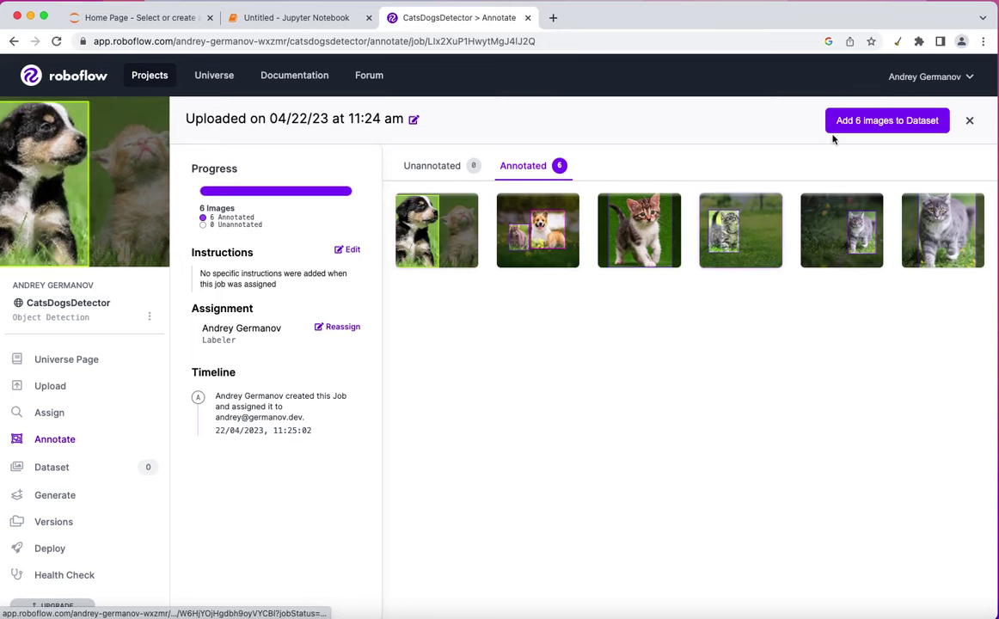
click(443, 229)
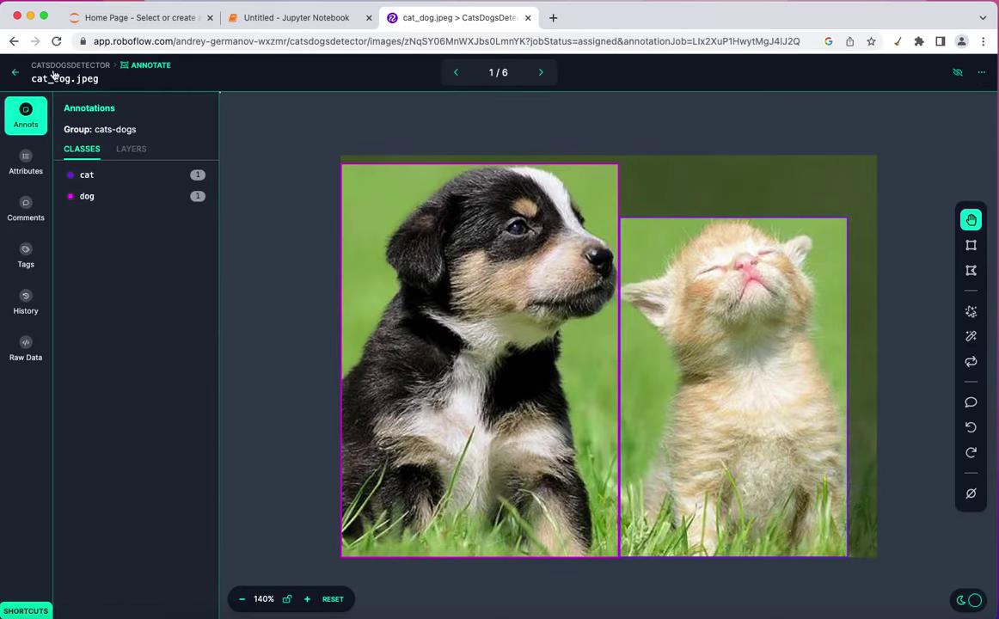
click(15, 72)
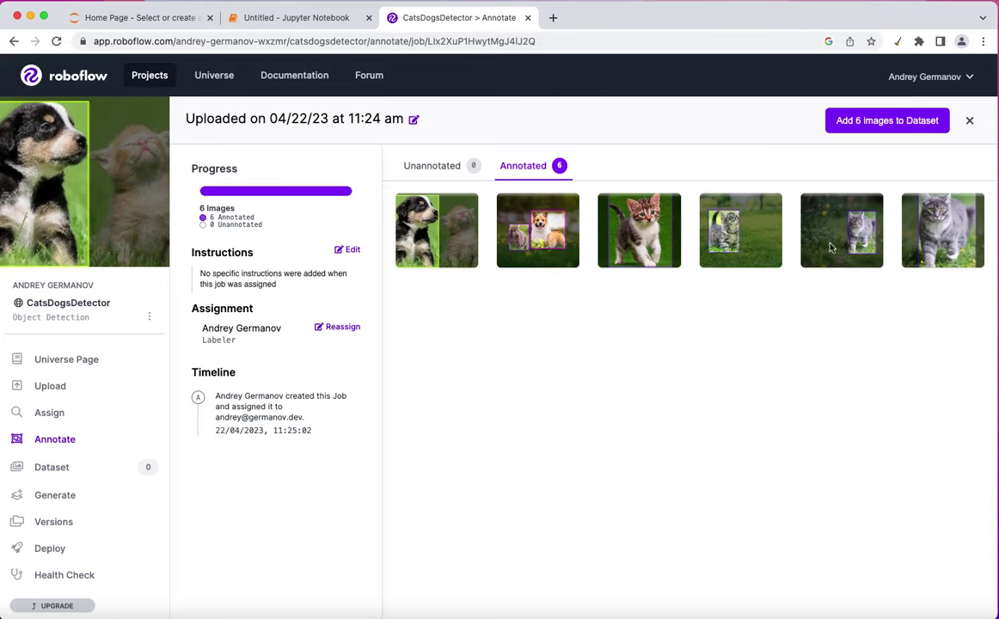
Add the six annotated images to the dataset, split between train 80%, valid 20% and test 0%.
click(869, 128)
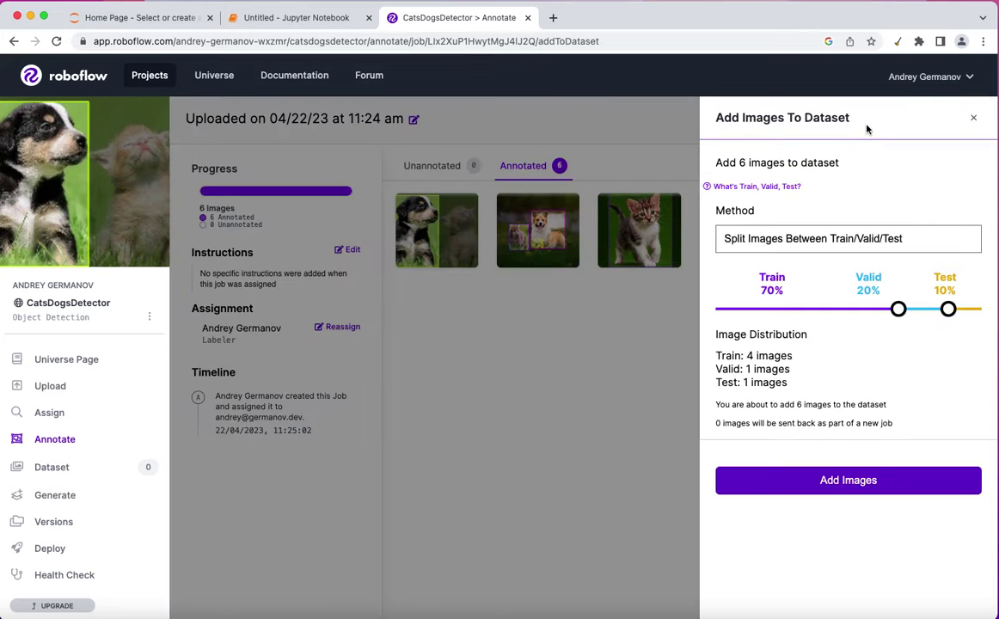
click(927, 240)
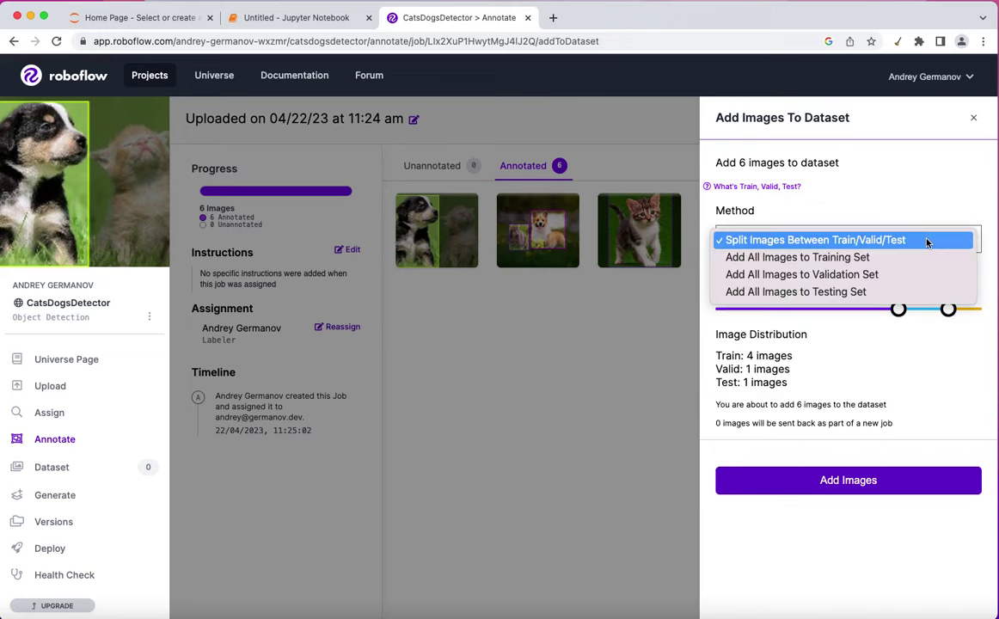
click(925, 245)
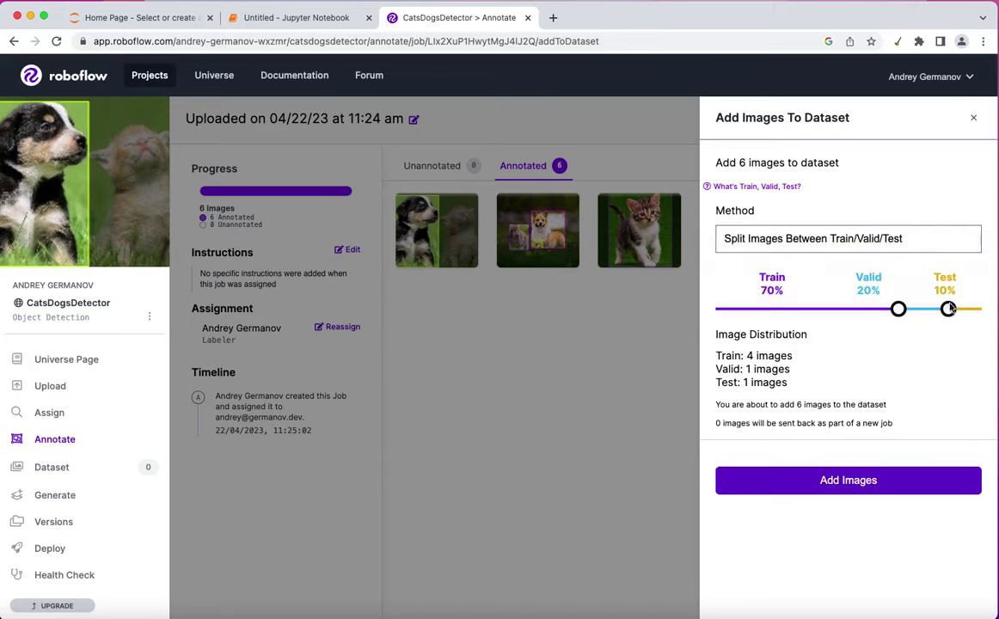
drag(952, 311, 973, 309)
drag(894, 311, 996, 314)
mouse_move(923, 310)
mouse_down()
mouse_move(995, 312)
mouse_move(922, 316)
mouse_up()
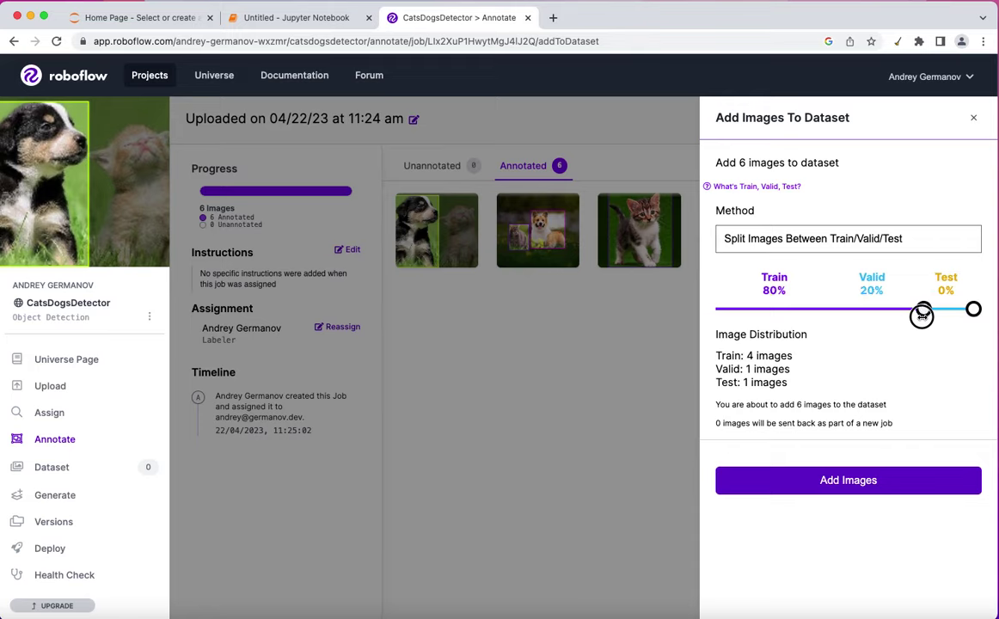
click(828, 484)
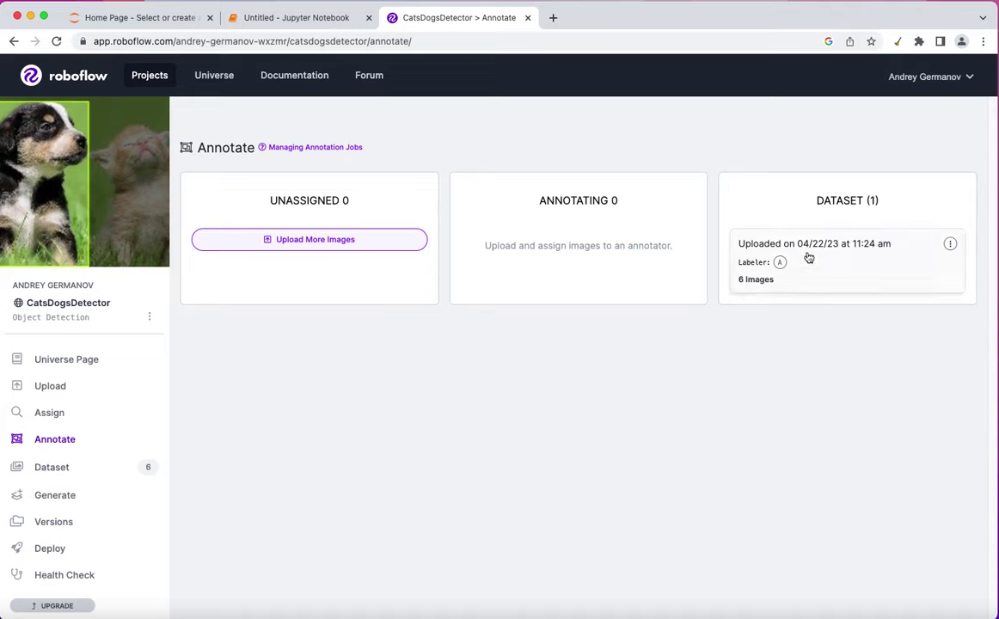
Open cat.jpg from the completed annotation job, move it to the Train set, and return to the job overview.
click(51, 440)
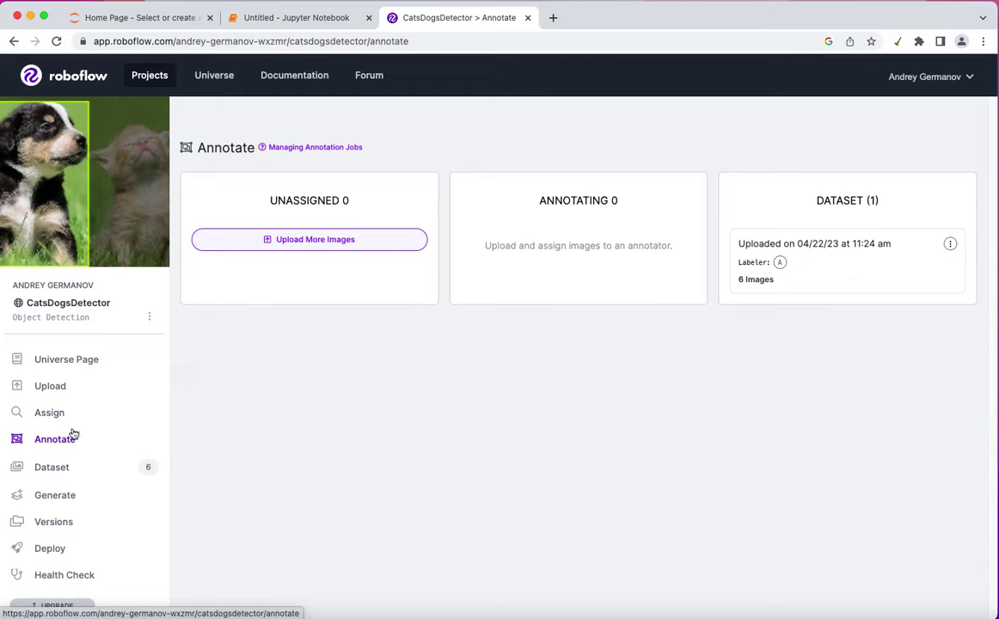
click(843, 249)
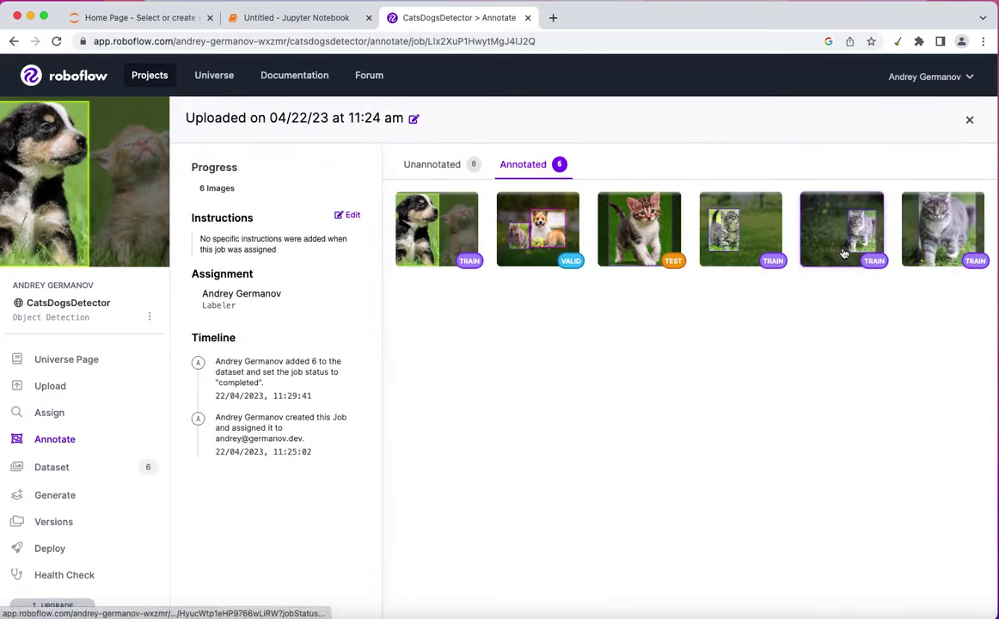
click(666, 258)
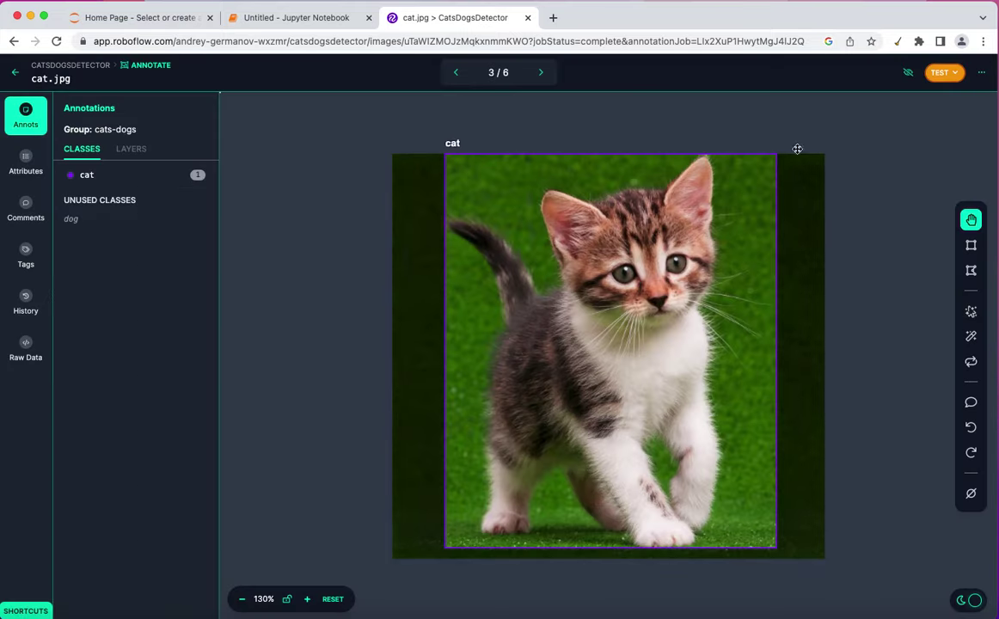
click(949, 76)
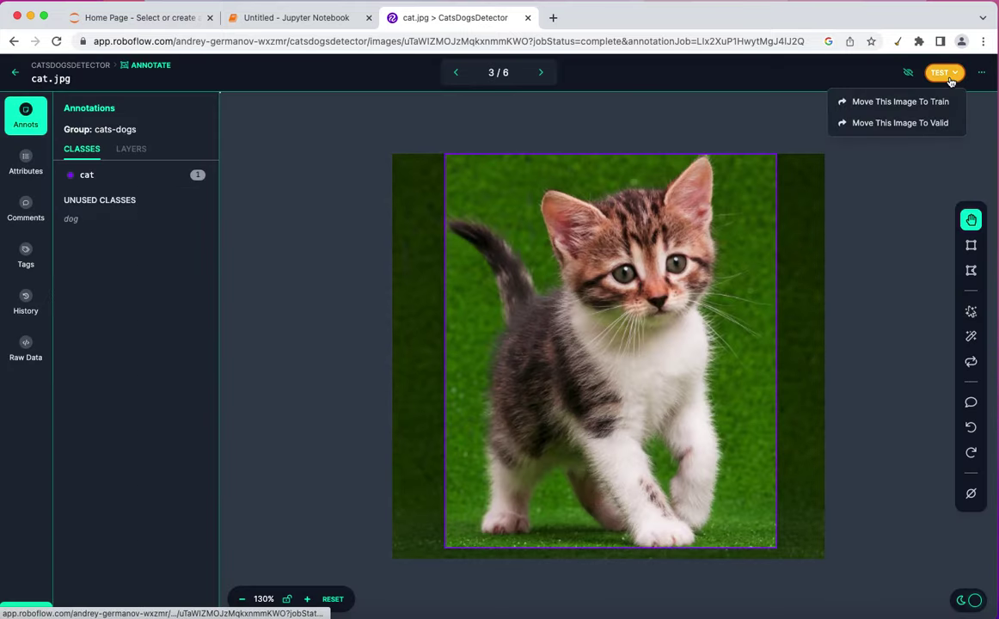
click(933, 104)
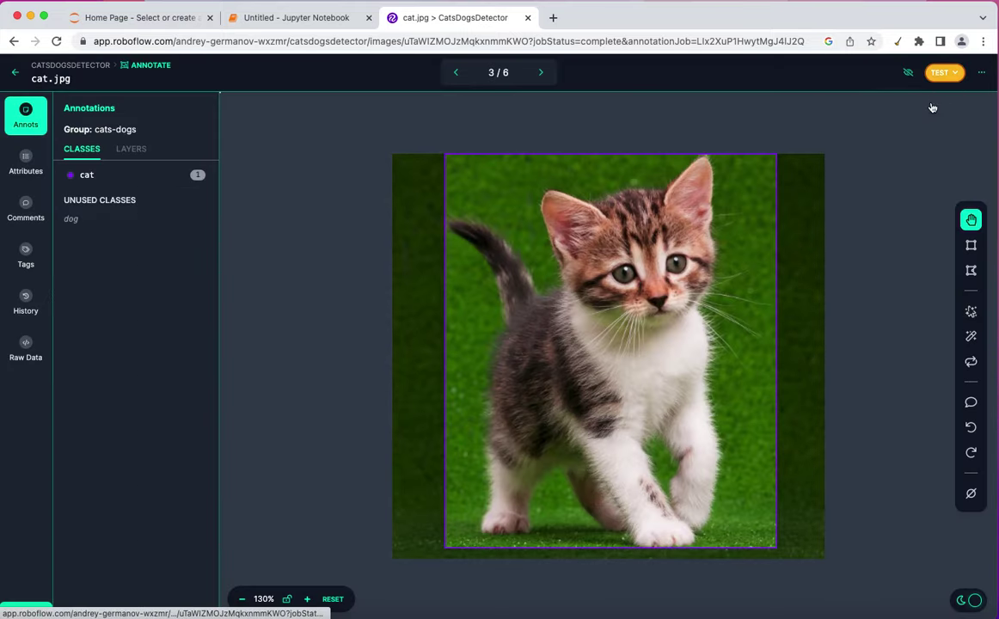
click(509, 399)
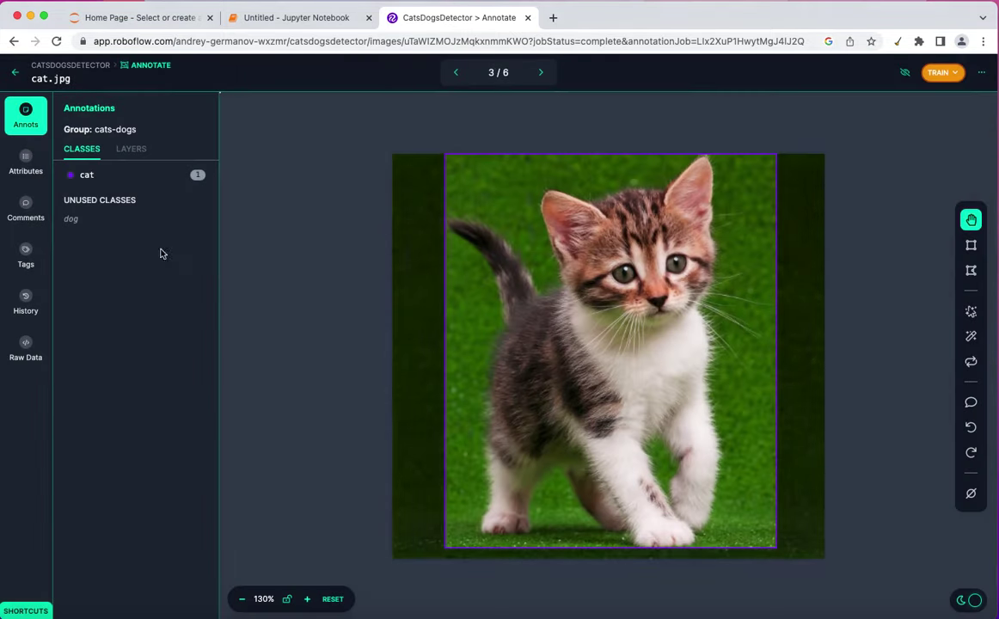
click(15, 73)
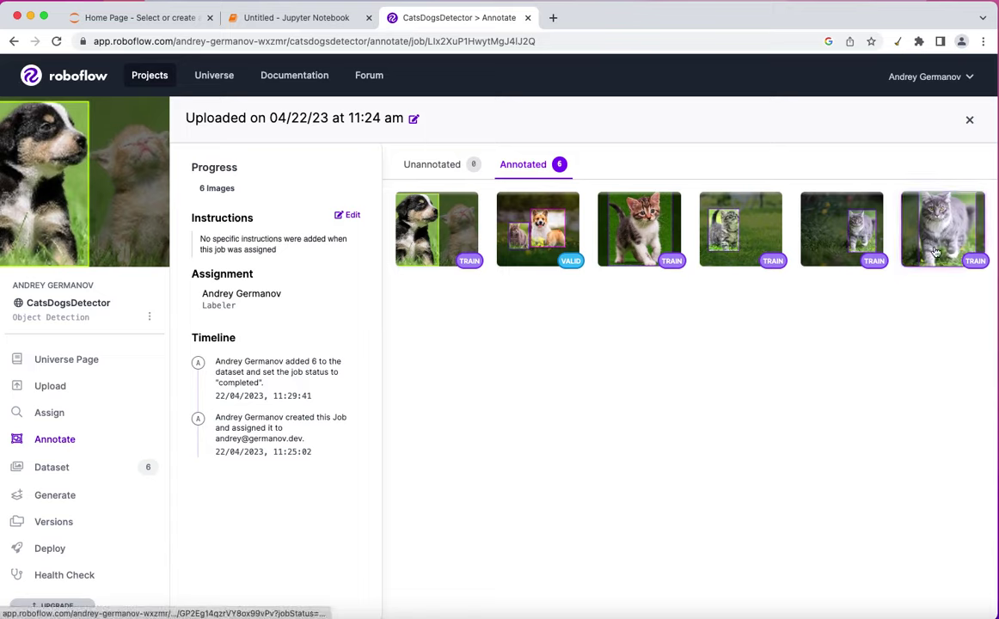
Browse the dataset images, filtering by the train and valid splits, and reopen the full list from the annotation overview.
click(30, 472)
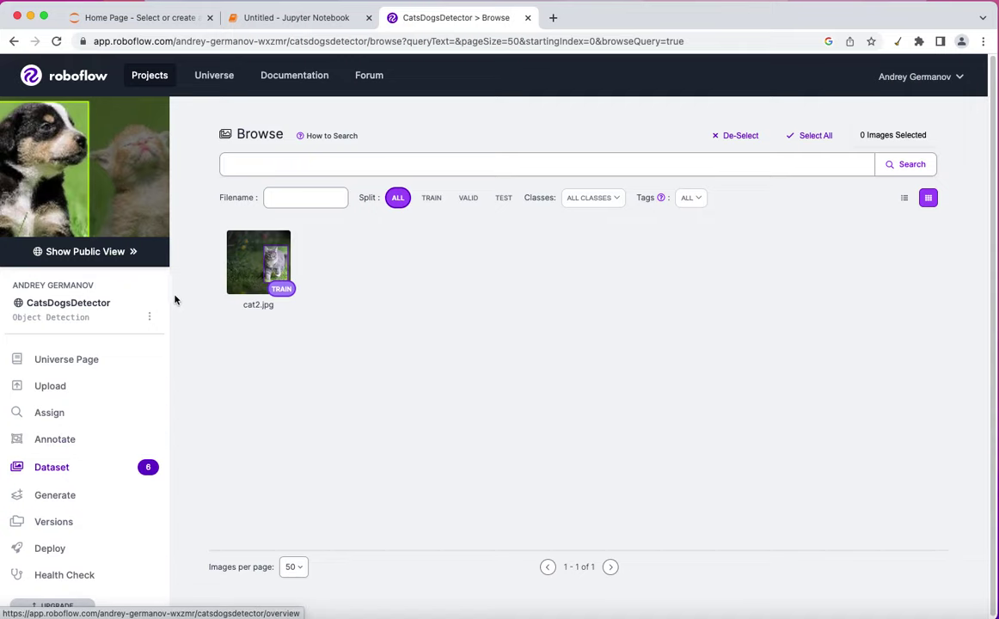
click(427, 197)
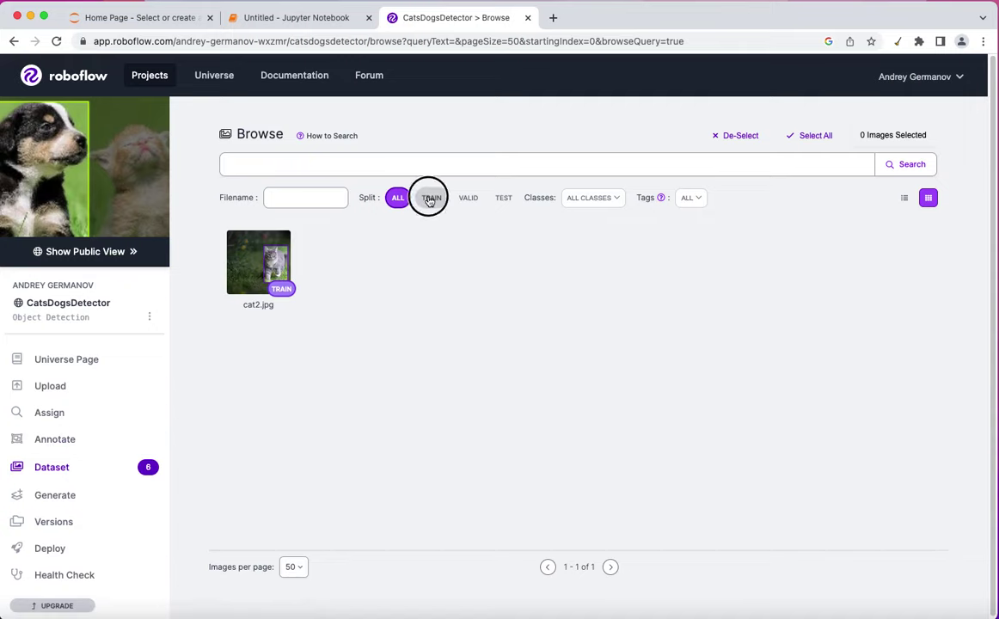
click(478, 209)
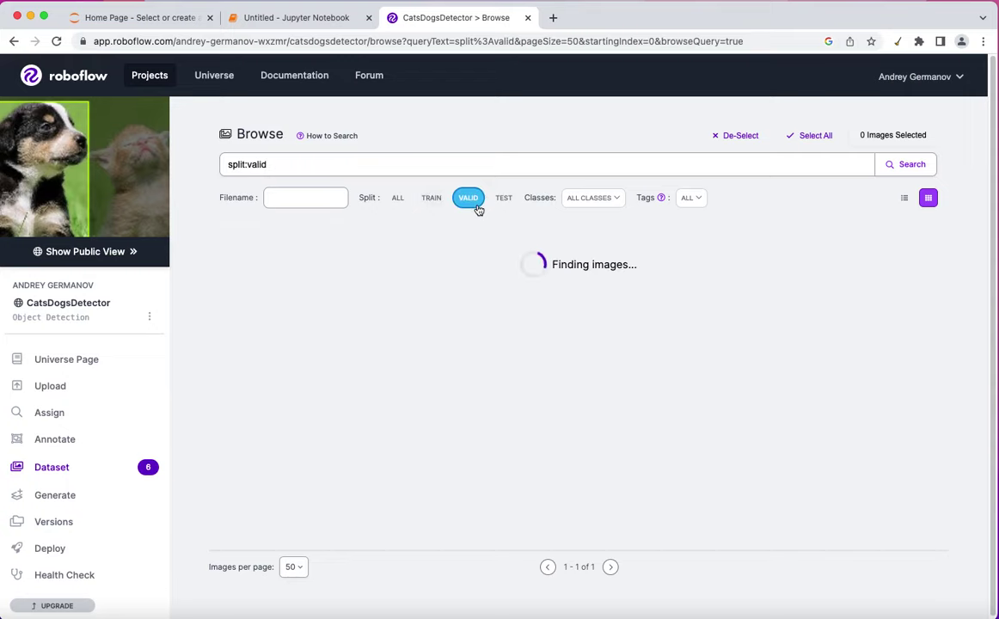
click(397, 199)
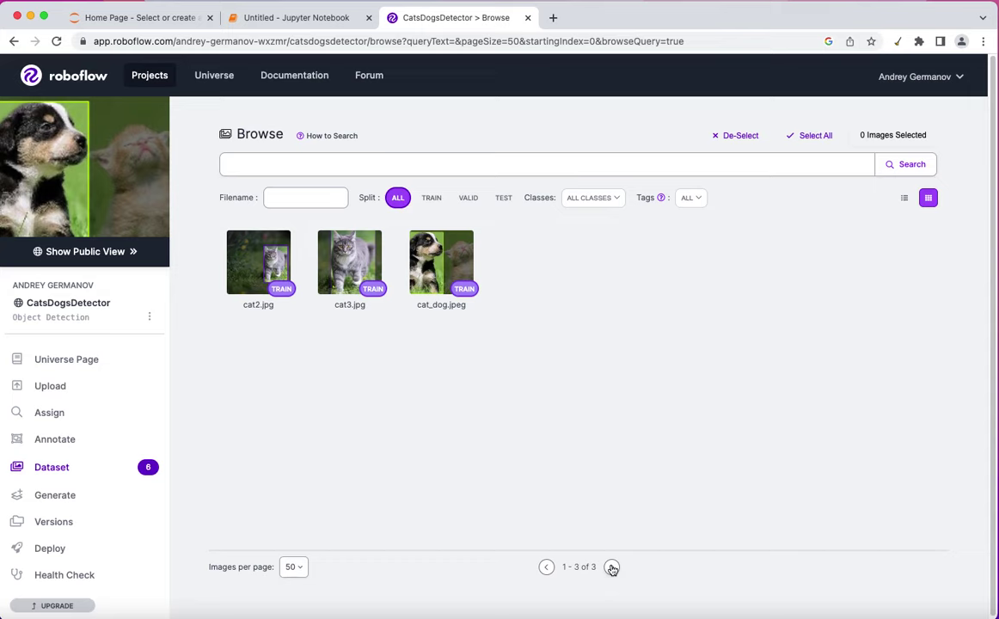
click(55, 442)
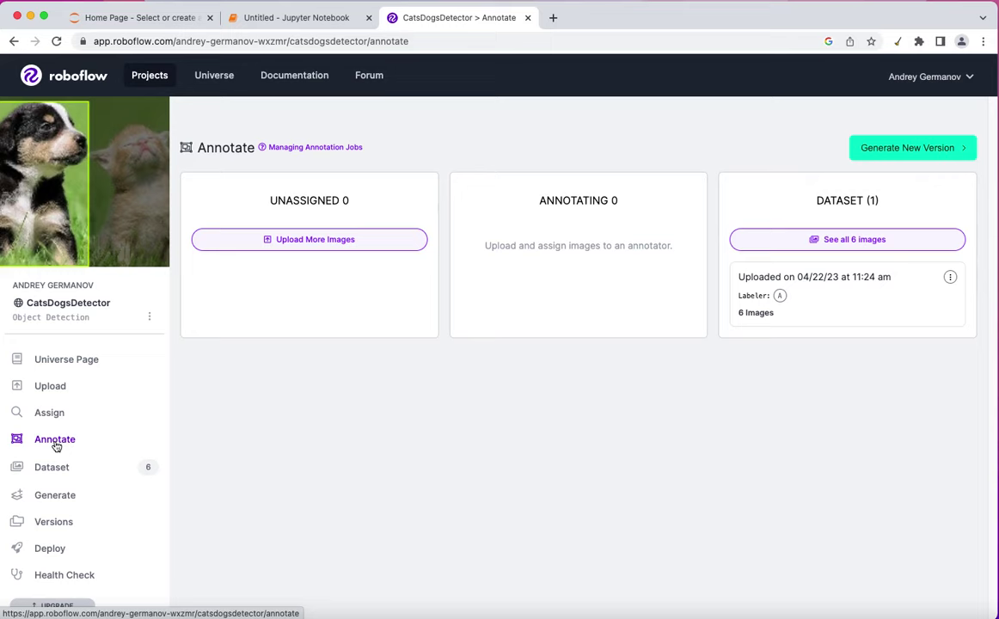
click(899, 237)
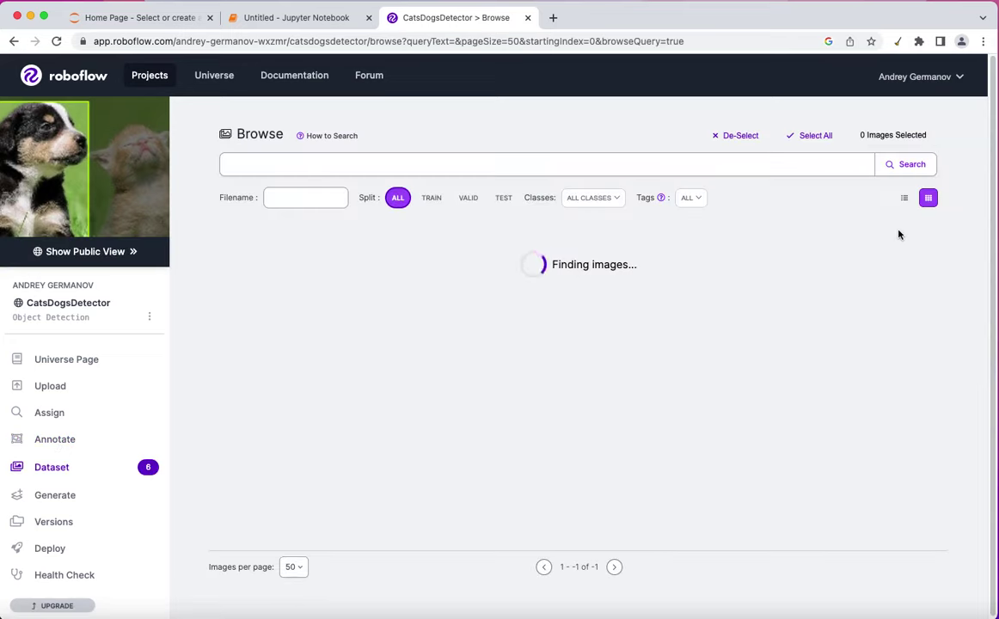
mouse_move(476, 239)
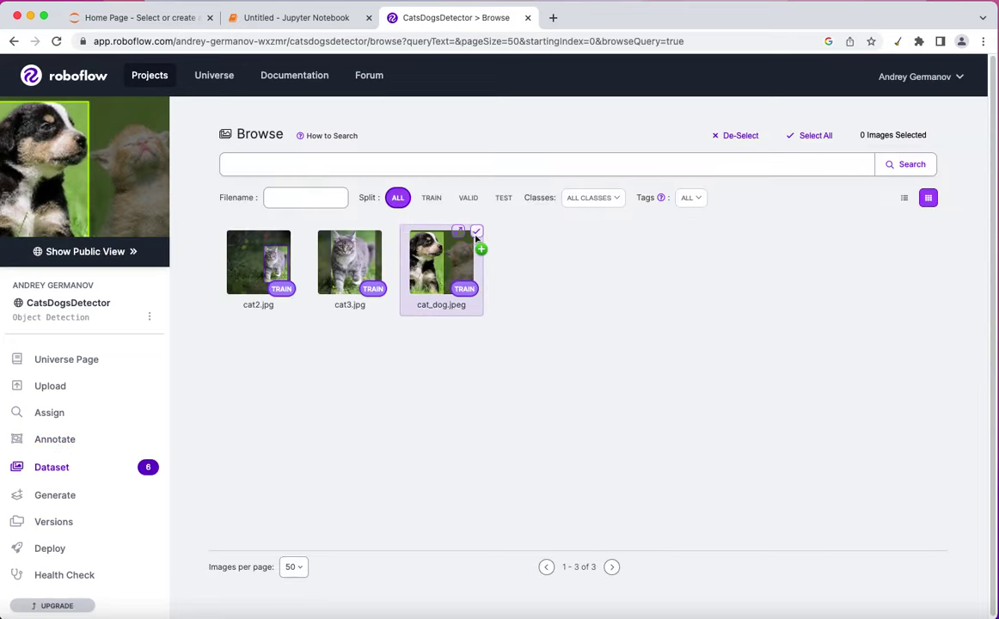
Generate a dataset version with Auto-Orient and Resize stretched to 640×640 as preprocessing and no augmentation.
click(53, 501)
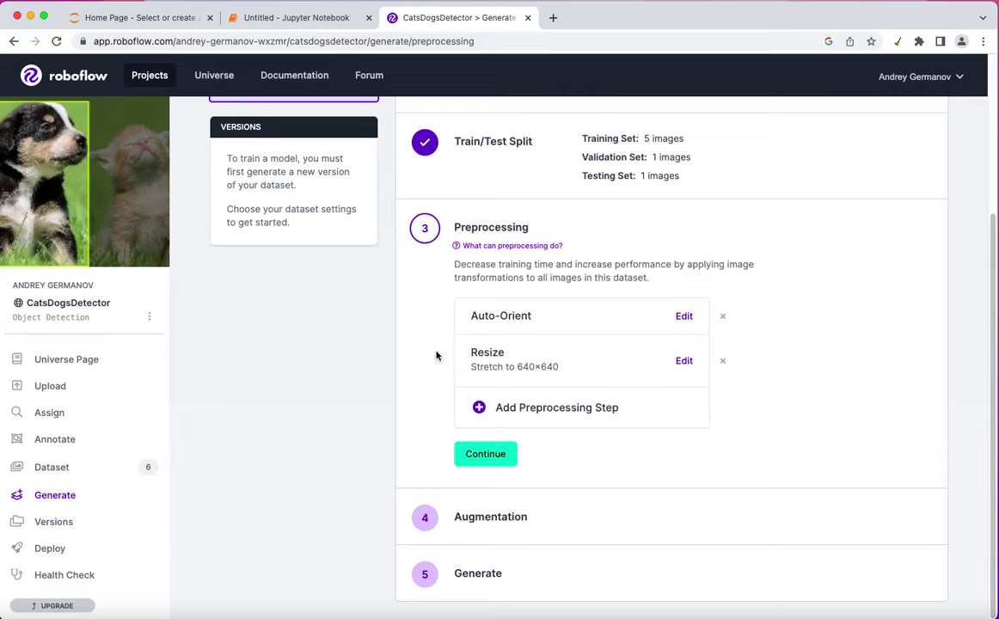
click(486, 454)
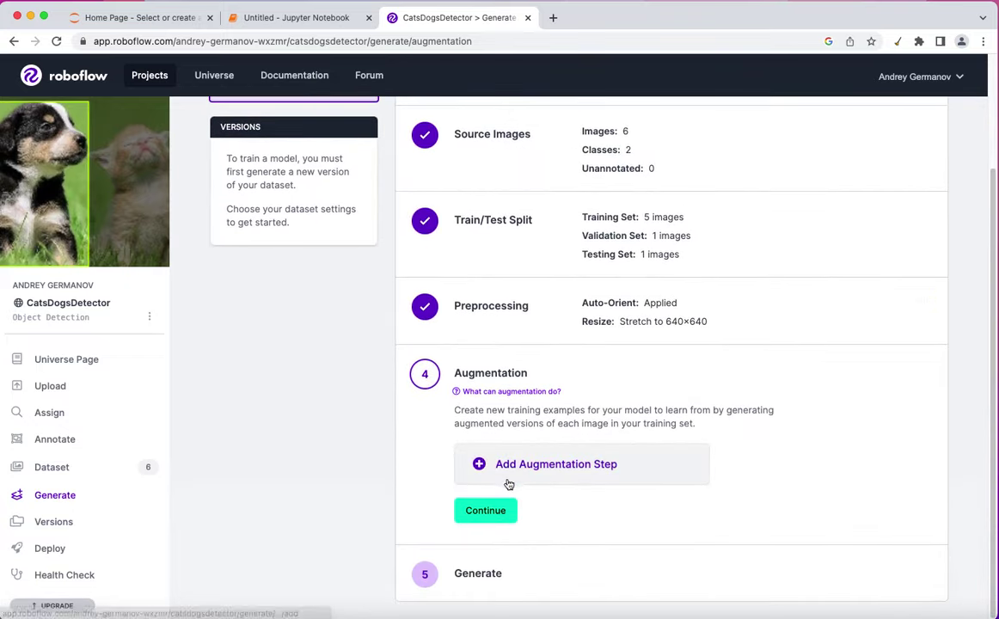
click(482, 509)
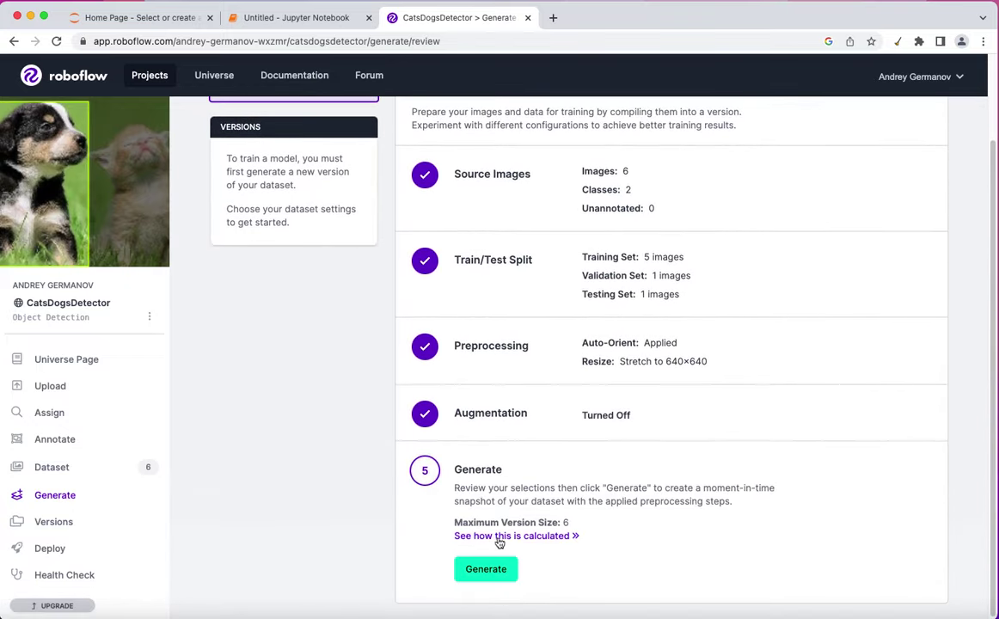
click(485, 569)
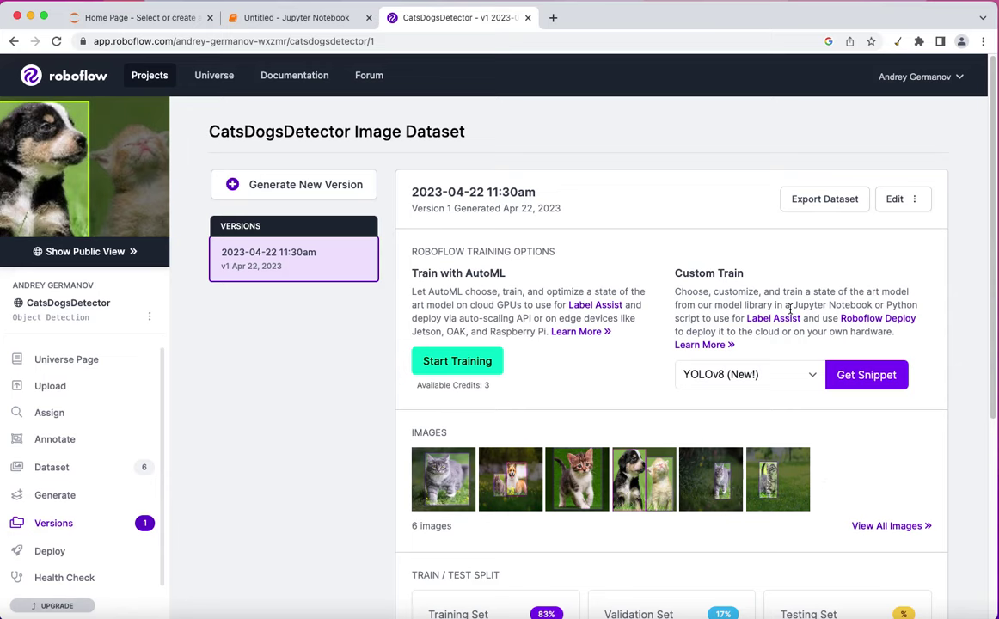
Export the generated dataset version in YOLOv8 format as a zip downloaded to the computer.
click(860, 200)
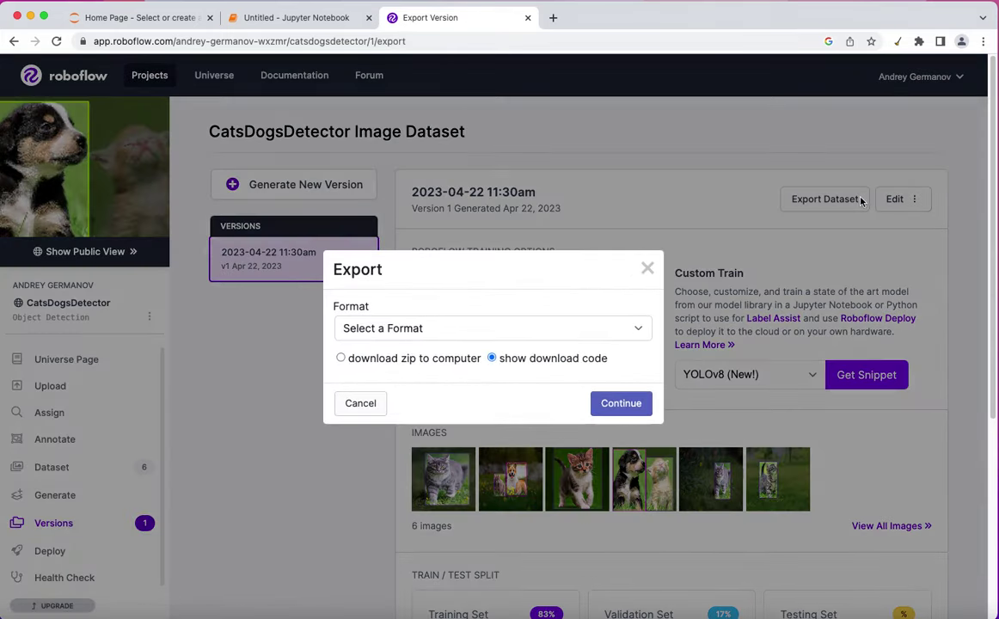
click(406, 325)
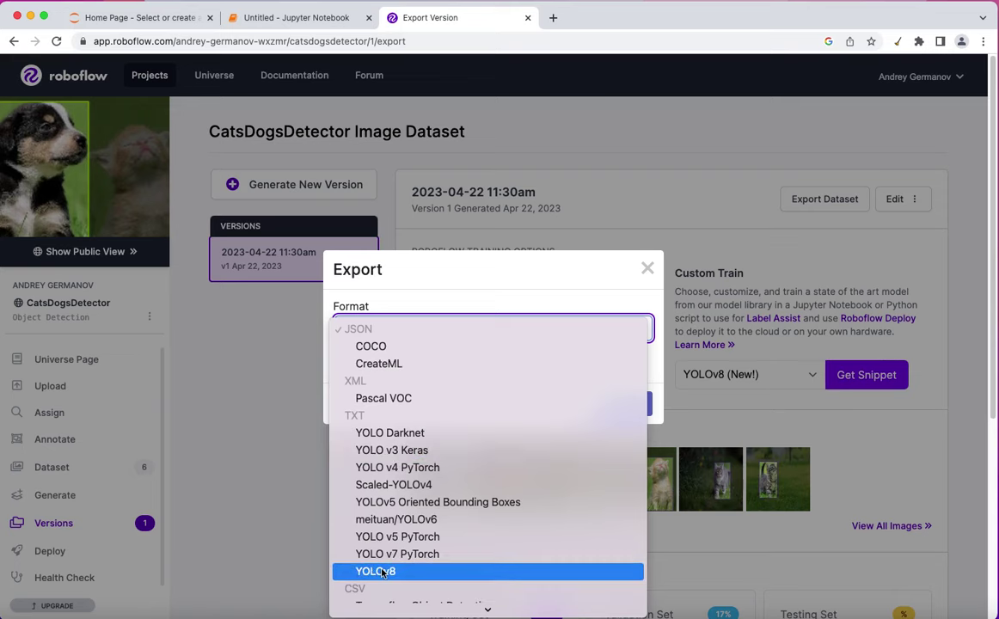
click(436, 574)
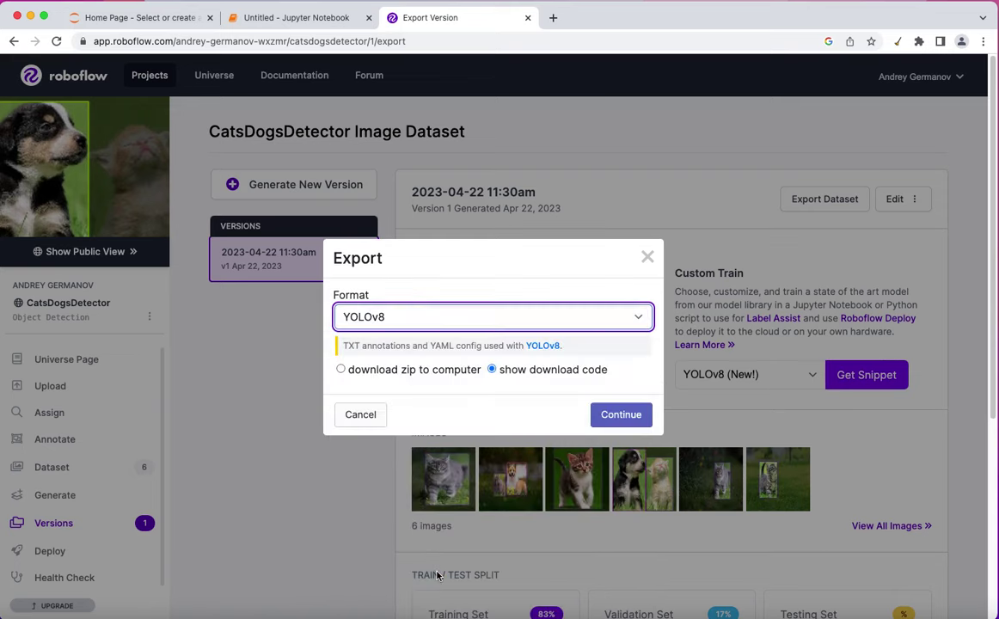
click(340, 369)
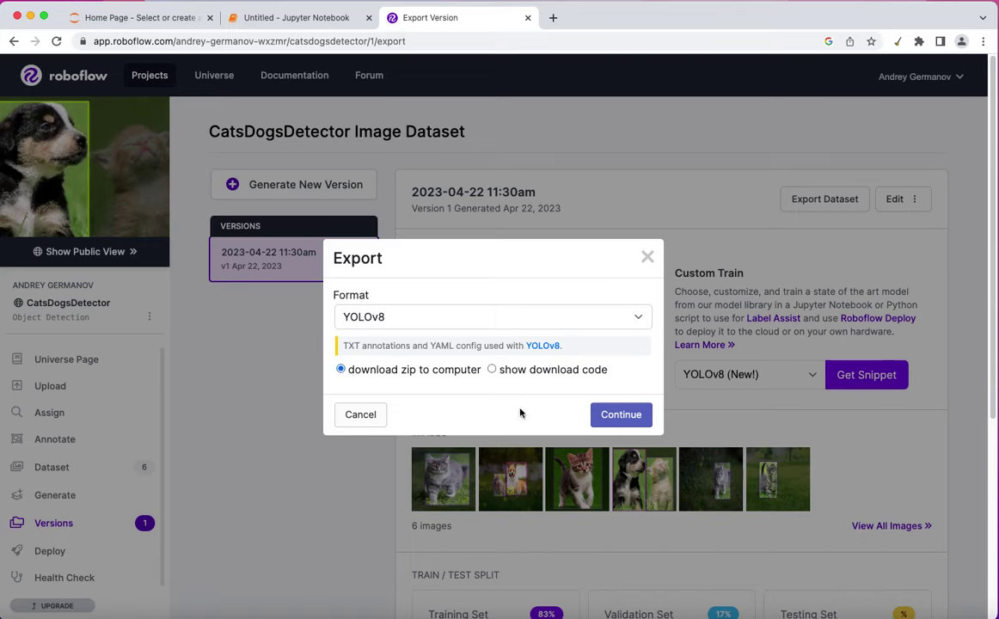
click(615, 415)
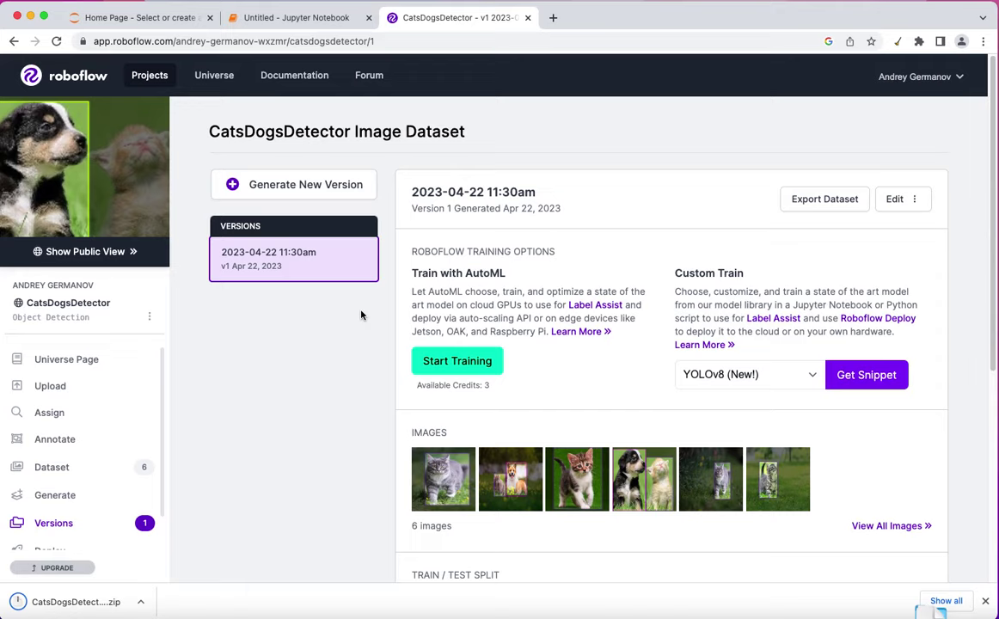
Show the downloaded zip in Finder and create a folder named datasets in Downloads.
click(141, 603)
click(183, 586)
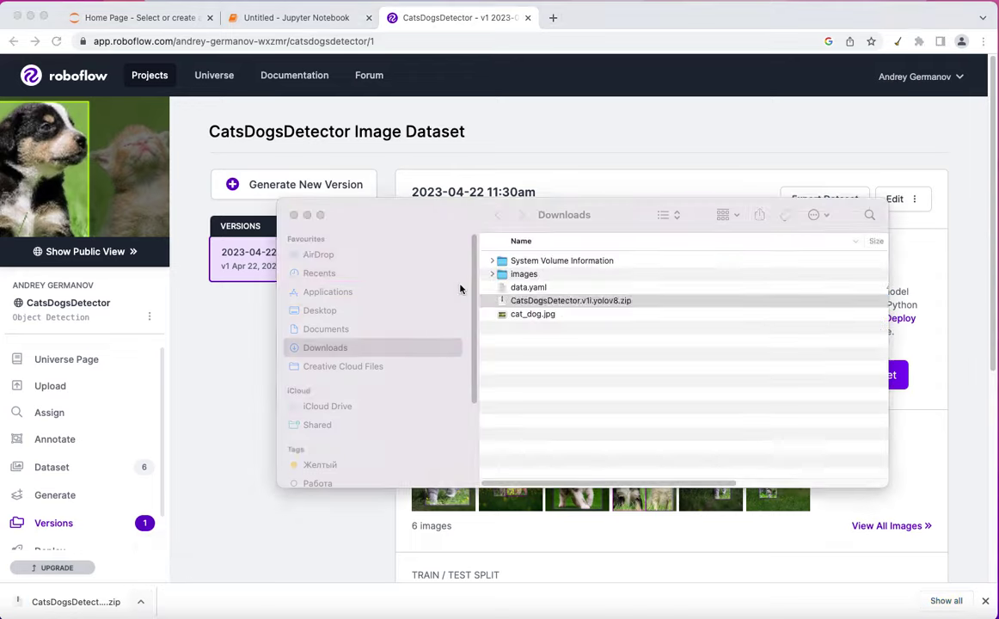
right_click(524, 349)
click(533, 351)
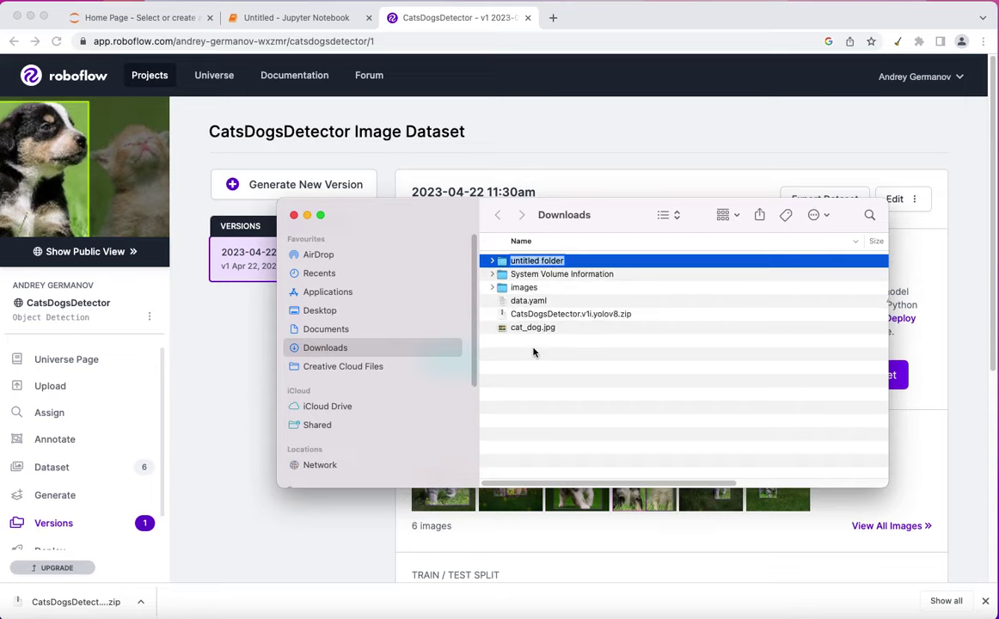
text(datasets)
key(Return)
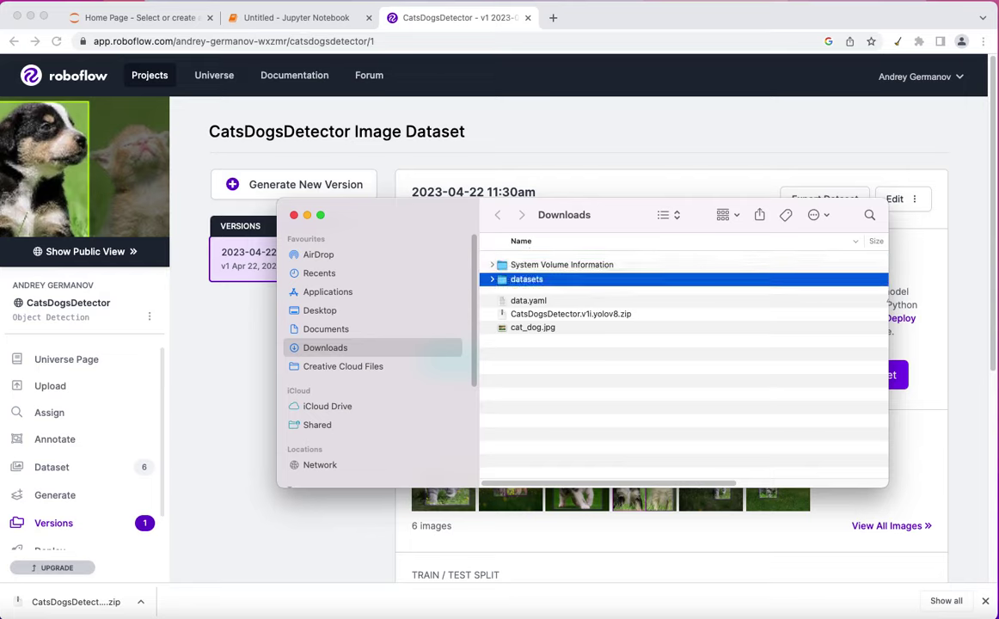
Move CatsDogsDetector.v1i.yolov8.zip into the datasets folder and extract it there.
click(554, 314)
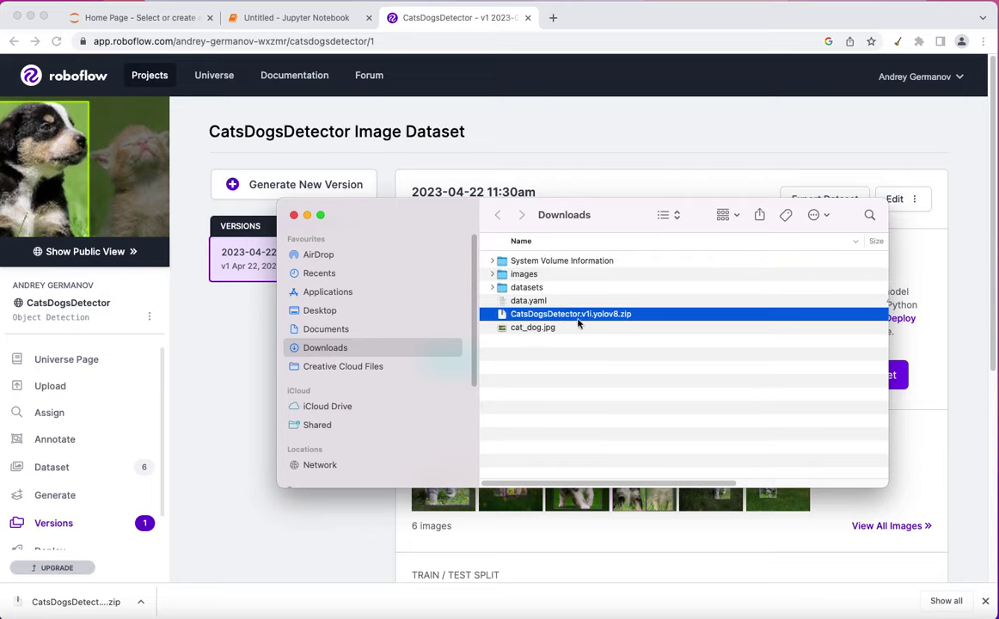
drag(563, 319, 540, 289)
click(493, 289)
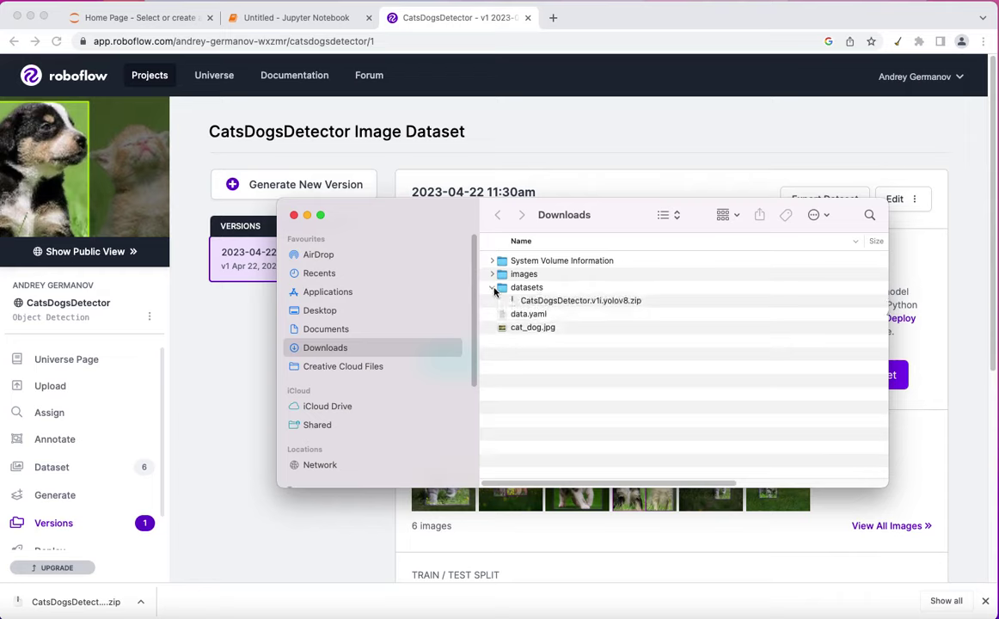
click(566, 302)
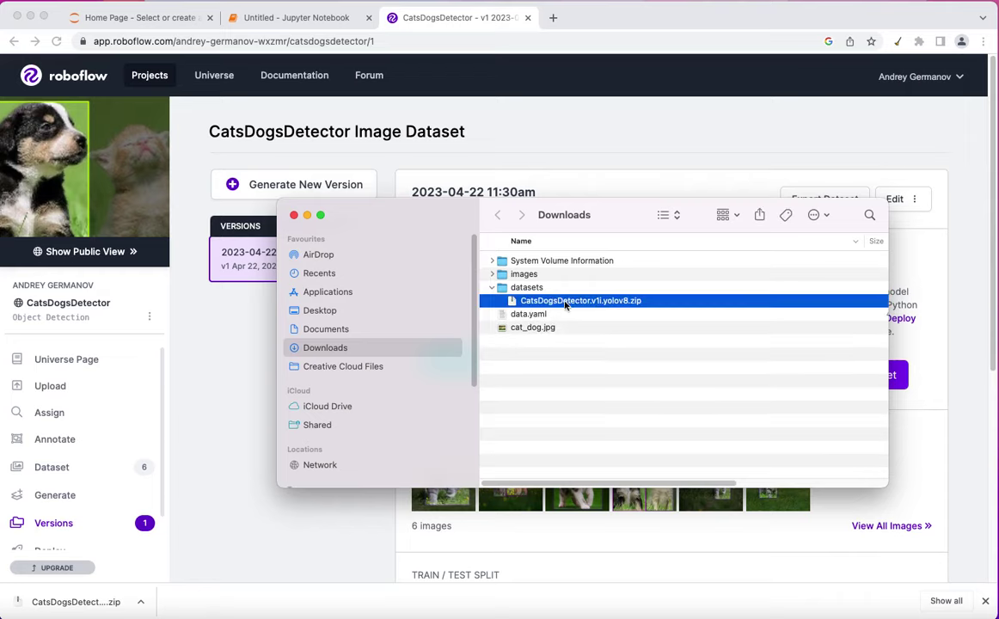
double_click(565, 303)
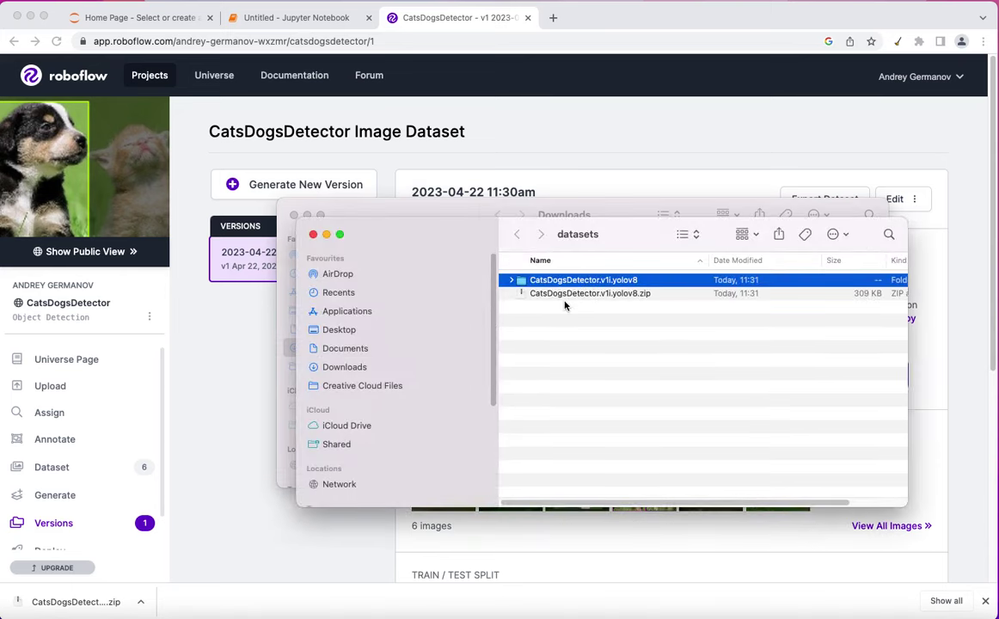
Move CatsDogsDetector.v1i.yolov8.zip to the Bin and expand the extracted folder along with its train and valid subfolders.
right_click(564, 293)
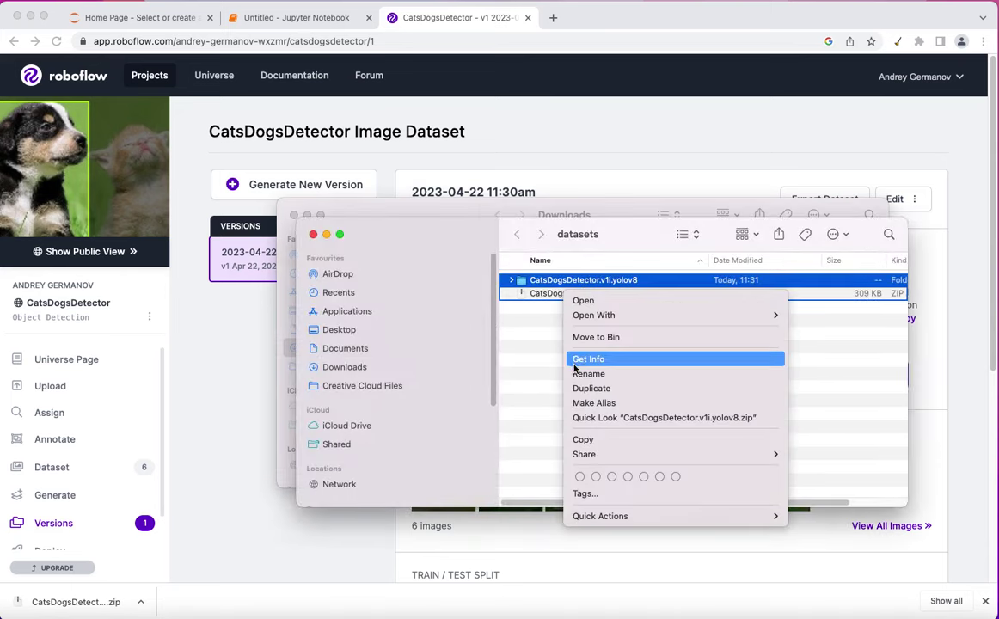
click(600, 338)
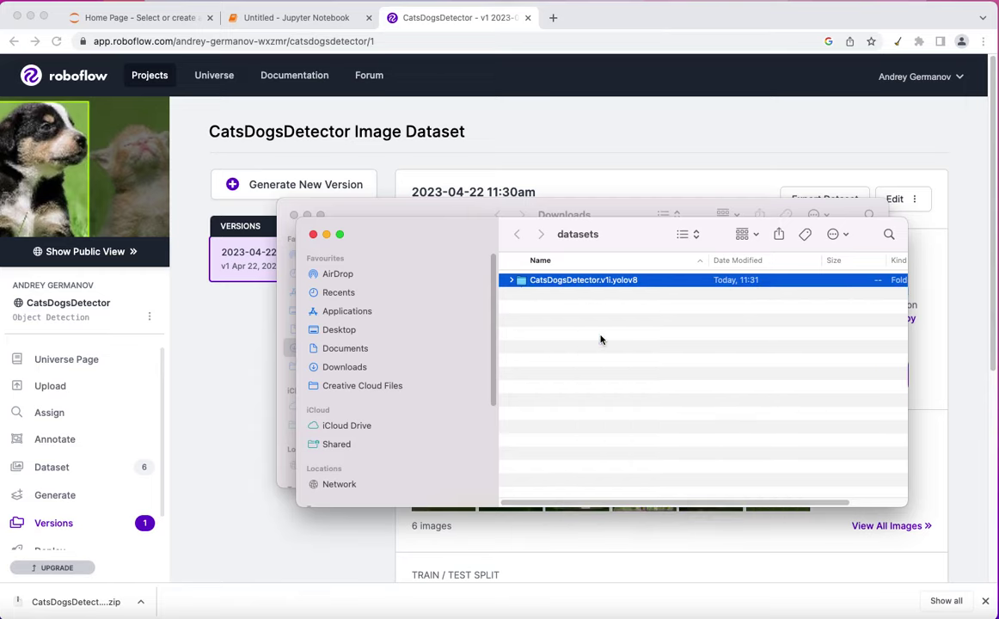
click(512, 282)
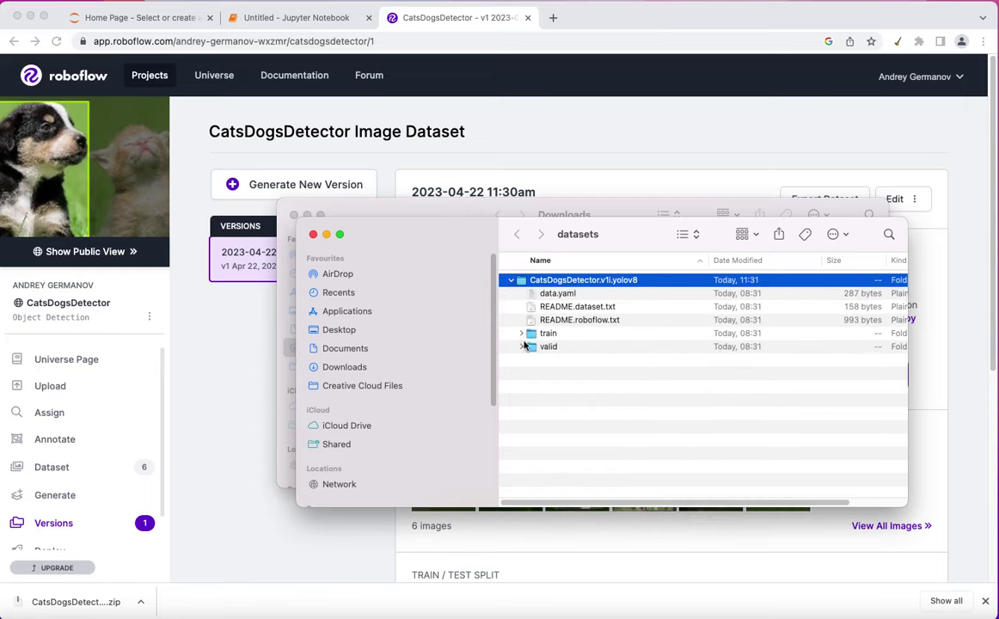
click(522, 334)
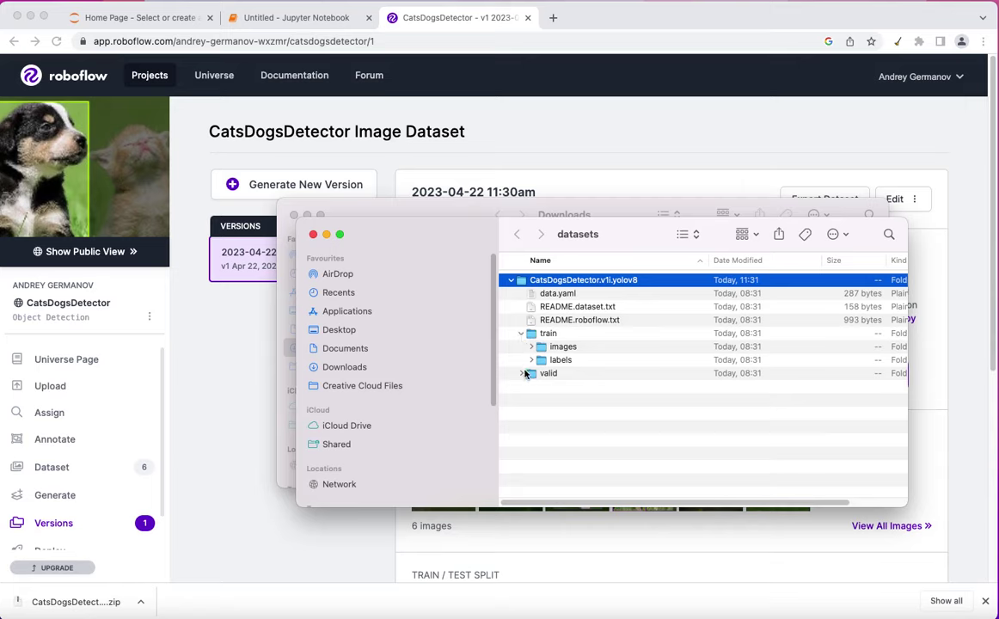
click(521, 373)
Open data.yaml from the extracted folder, remove the line "test: ../test/images" and save the file.
click(572, 295)
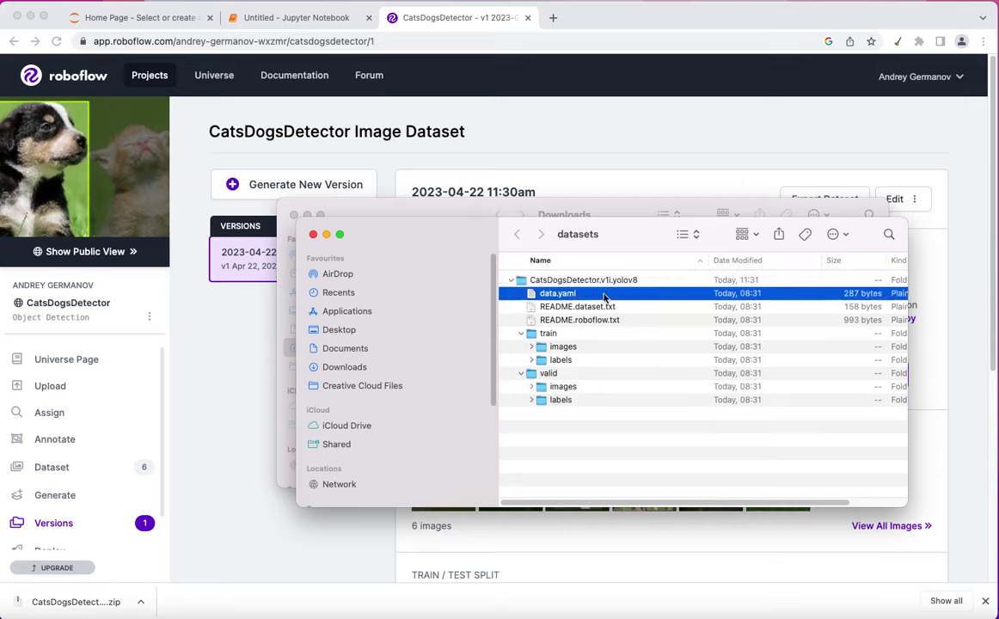
double_click(614, 297)
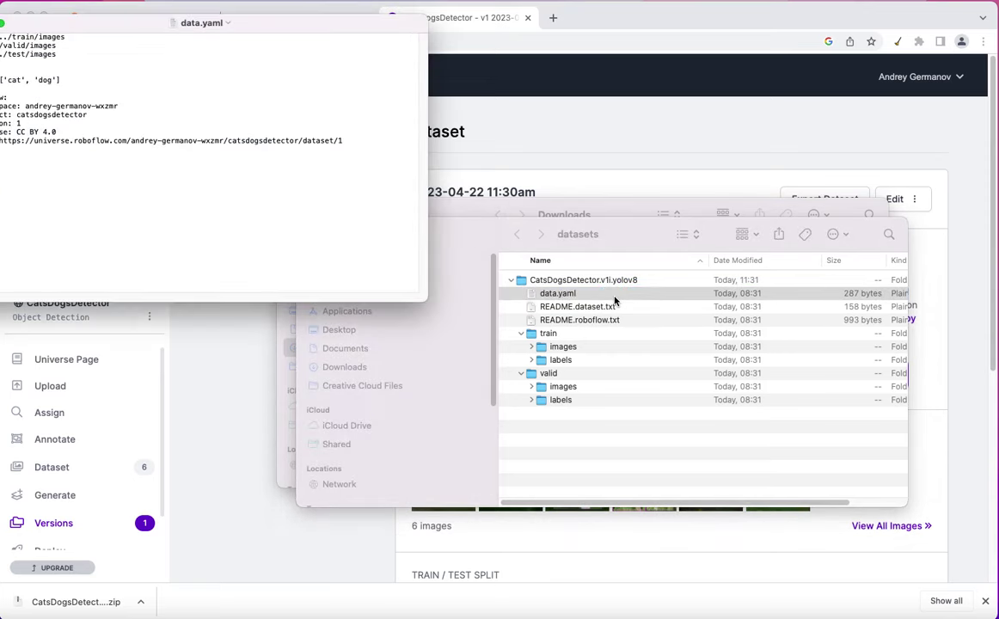
drag(134, 14, 193, 53)
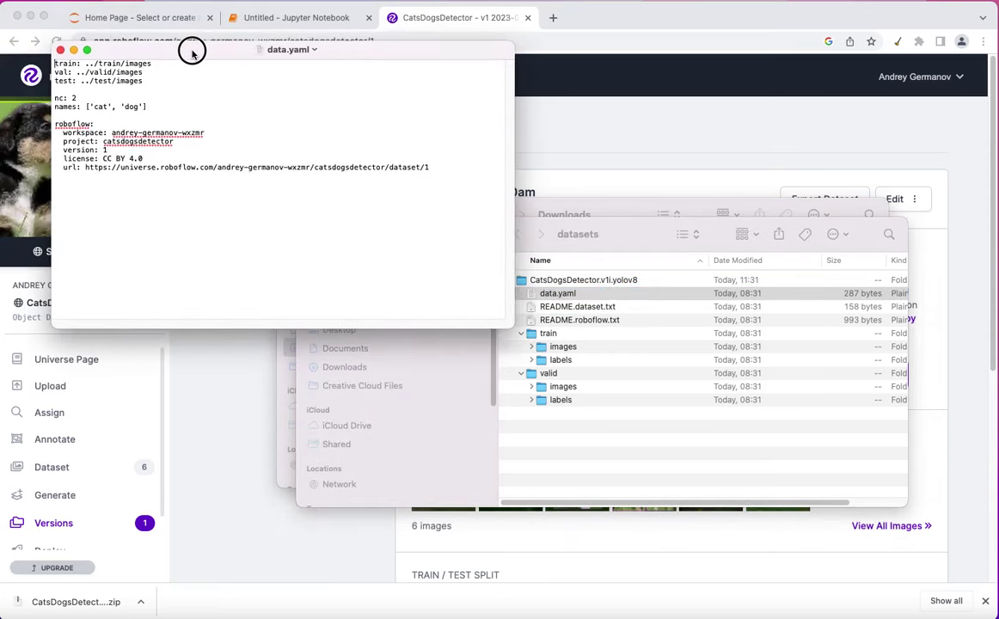
drag(149, 84, 47, 79)
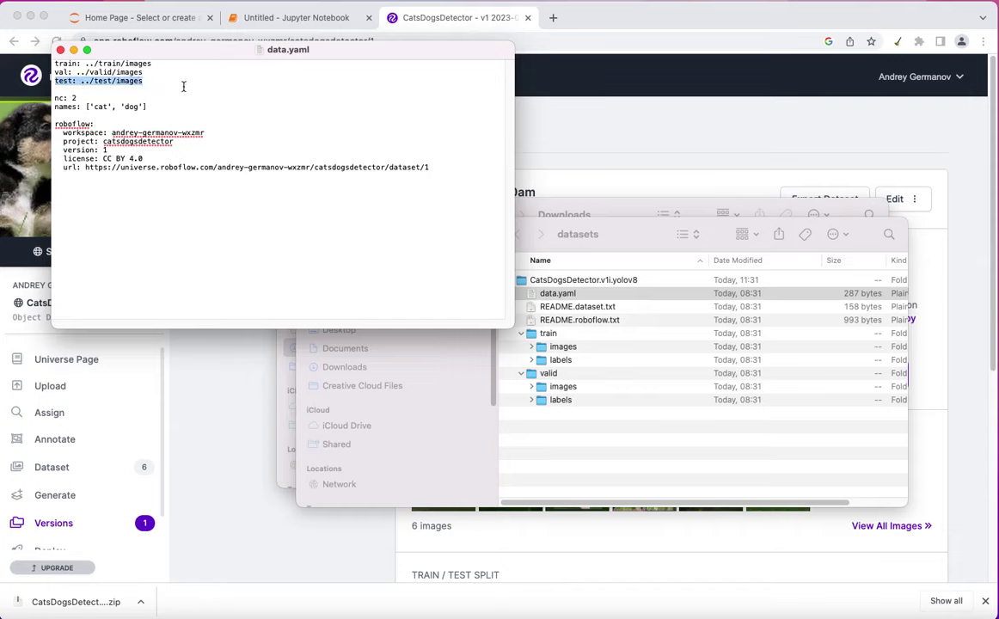
key(BackSpace)
key(BackSpace)
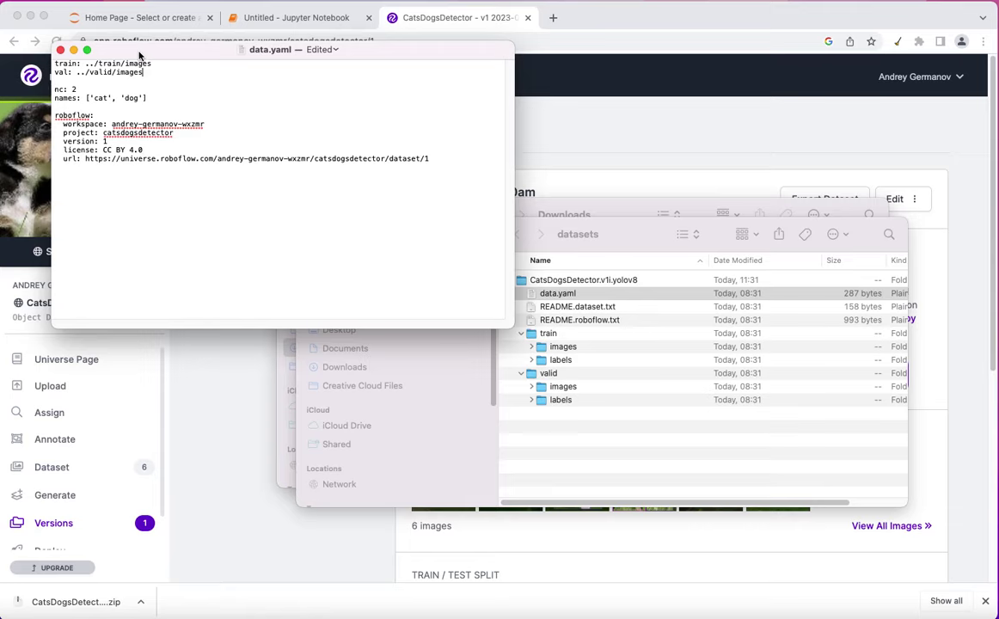
click(4, 0)
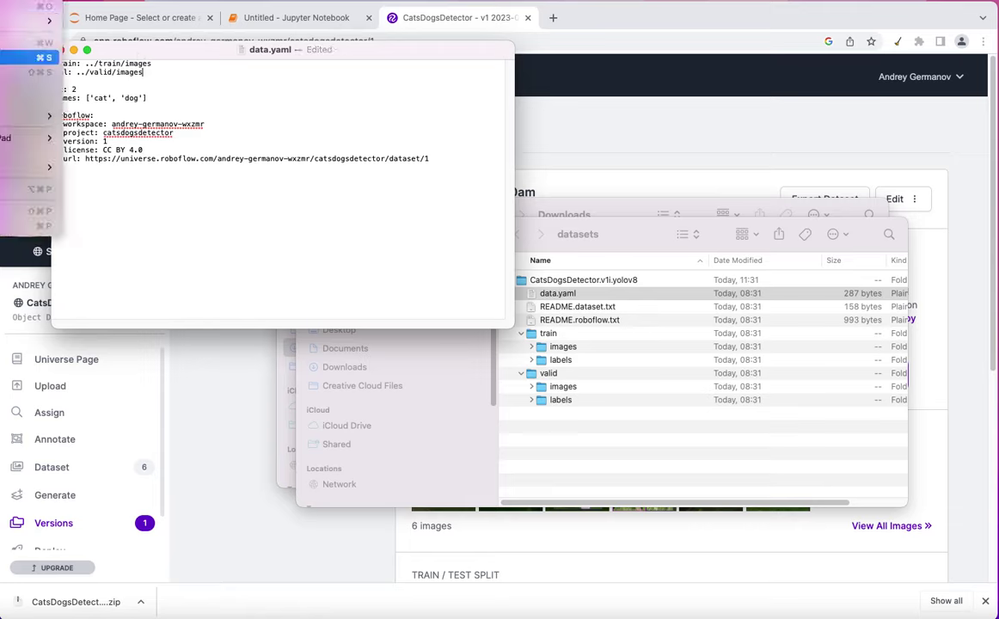
click(34, 57)
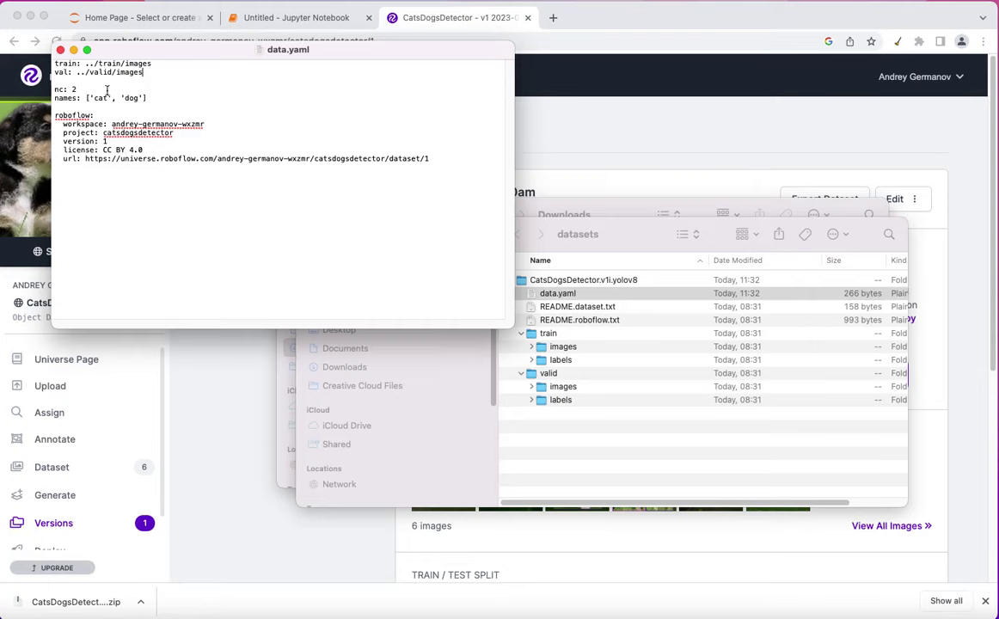
Expand the images and labels folders inside train and compare the image file names with the label file names.
click(532, 347)
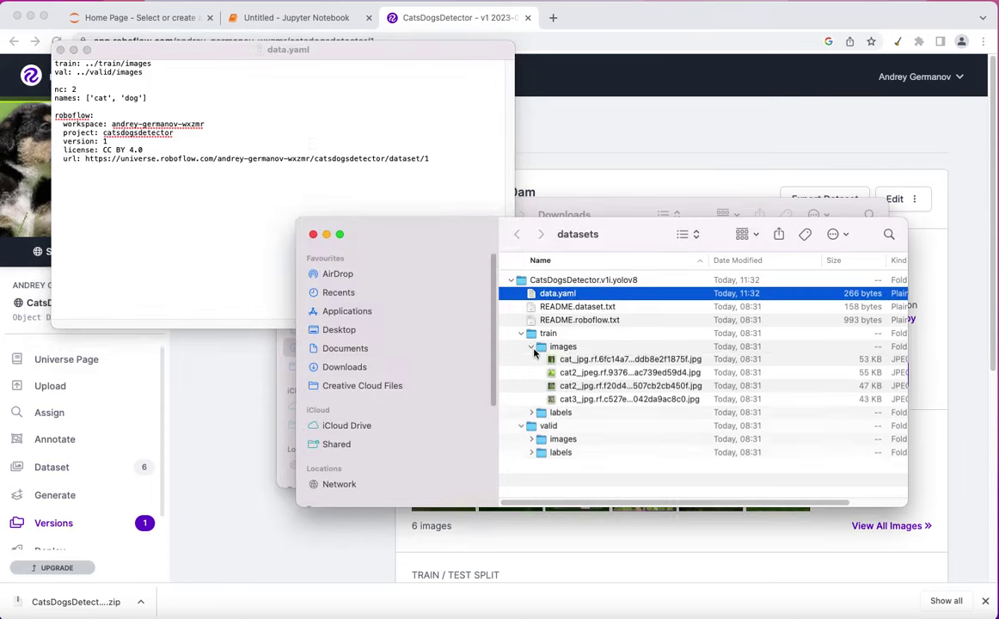
click(575, 361)
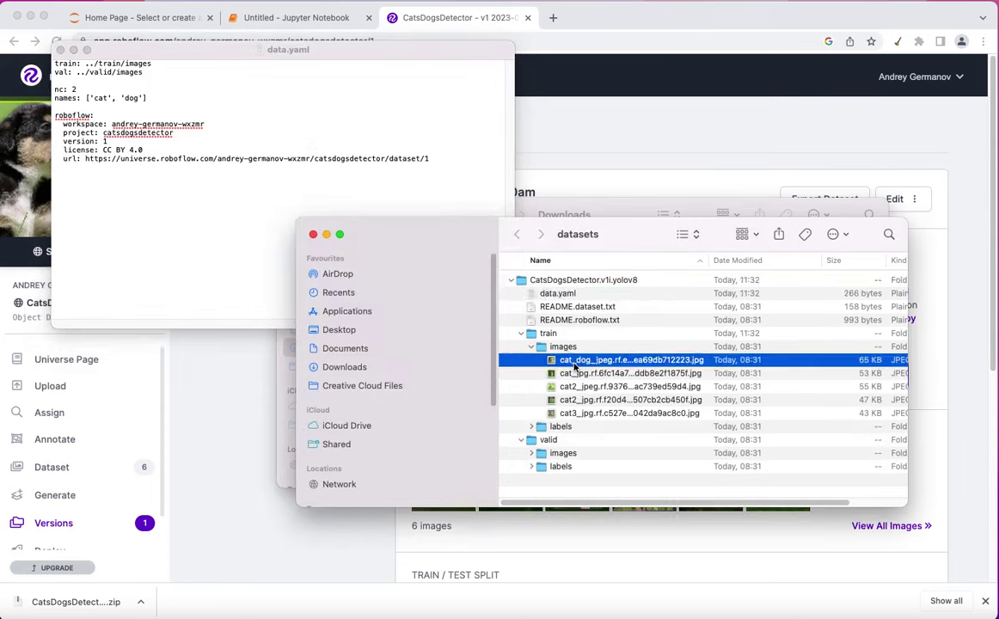
key(Return)
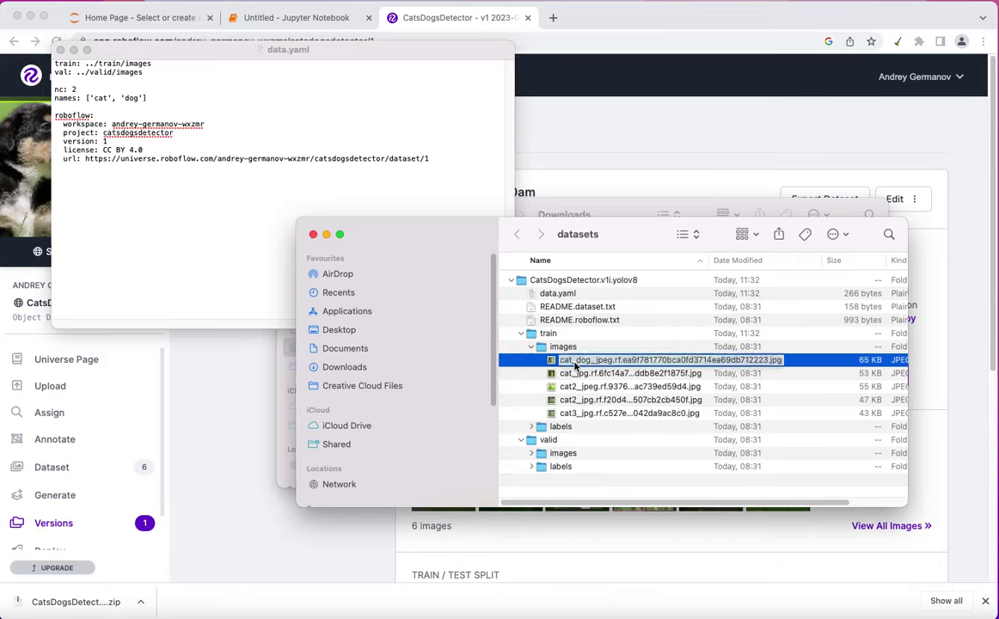
key(Escape)
click(532, 427)
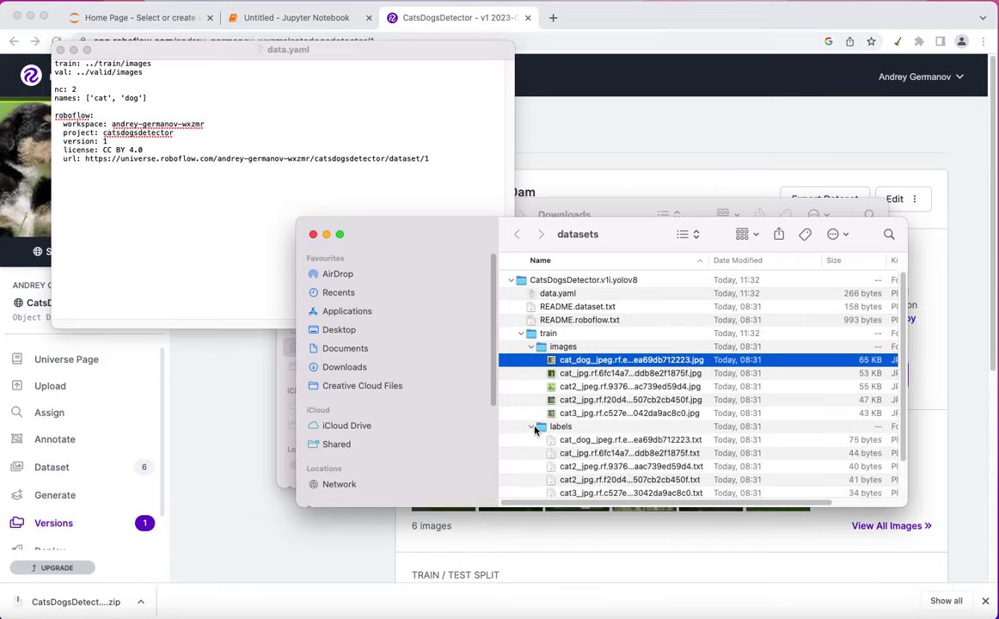
scroll(624, 443, down, 1)
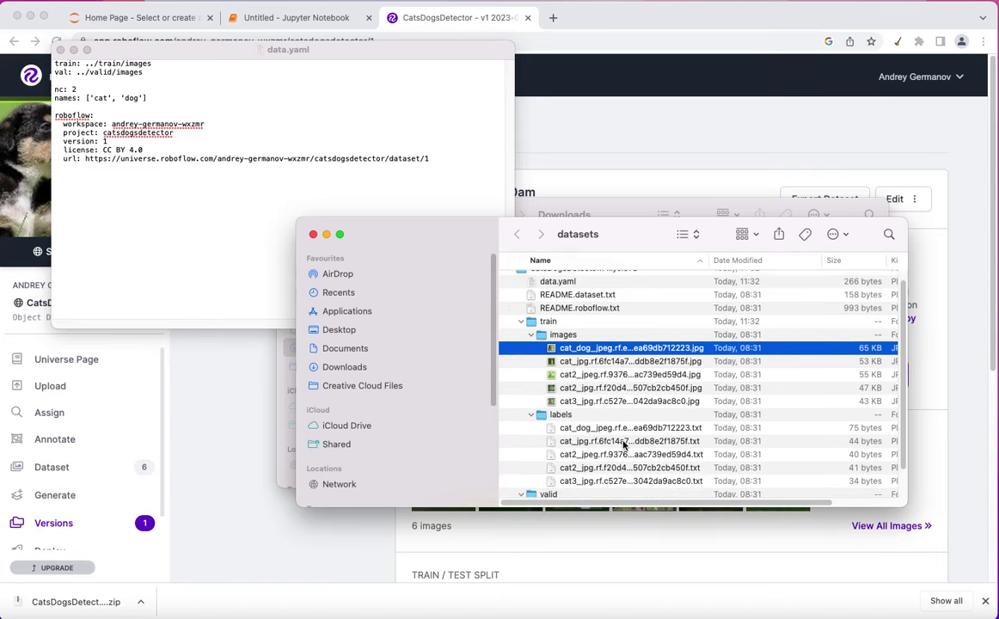
Open the cat_dog training image and its matching label text file side by side, closing the data.yaml window.
click(591, 352)
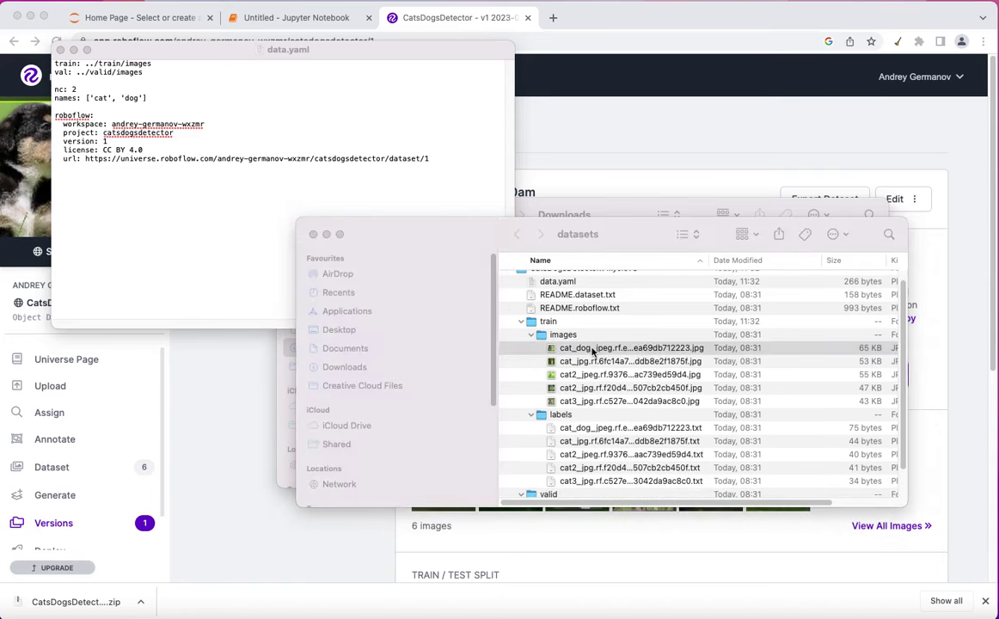
drag(34, 7, 204, 18)
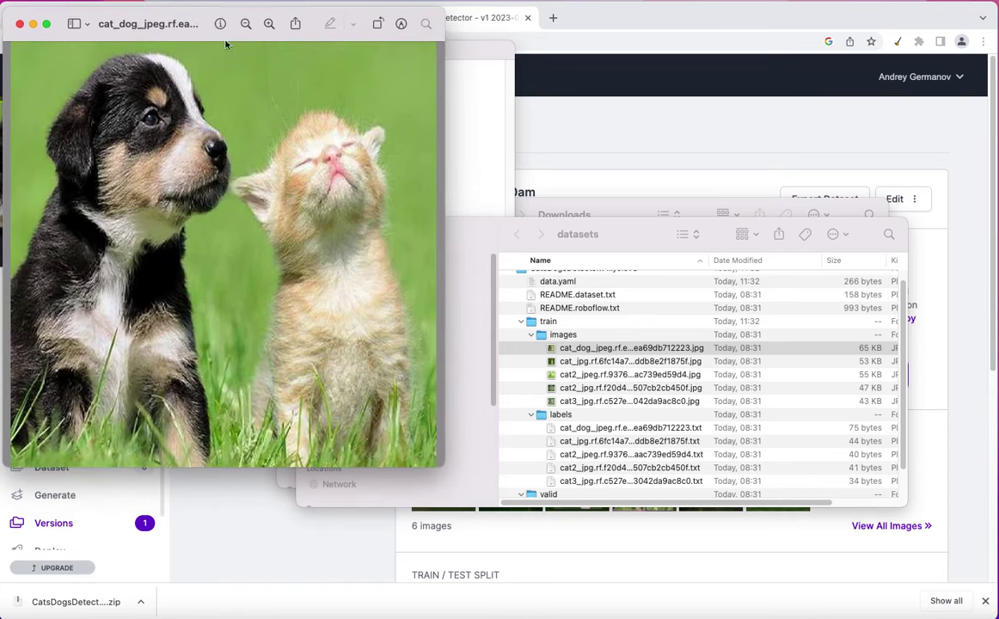
double_click(606, 427)
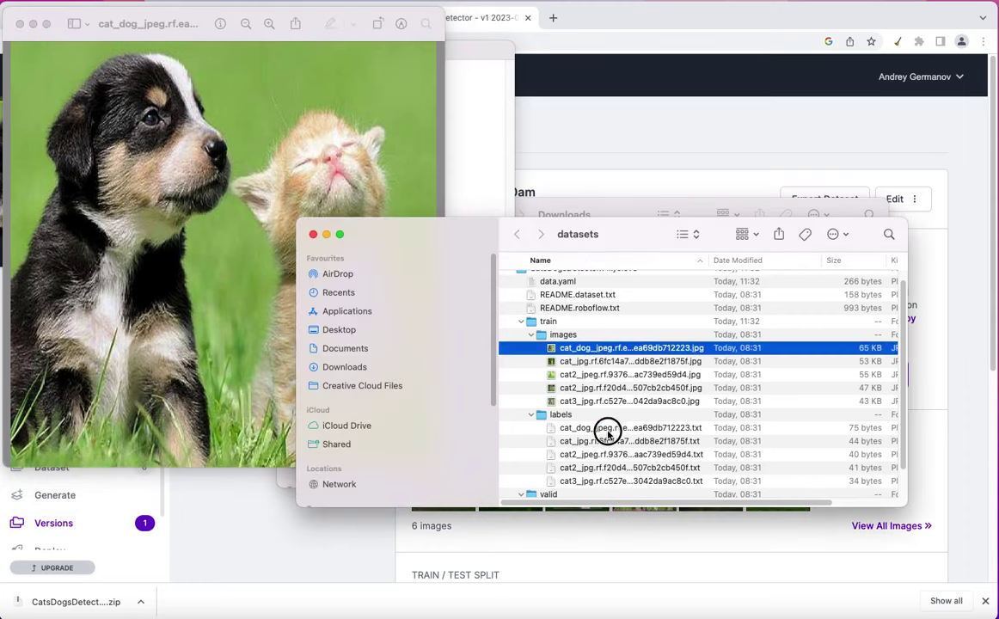
drag(73, 40, 497, 24)
click(61, 49)
click(385, 144)
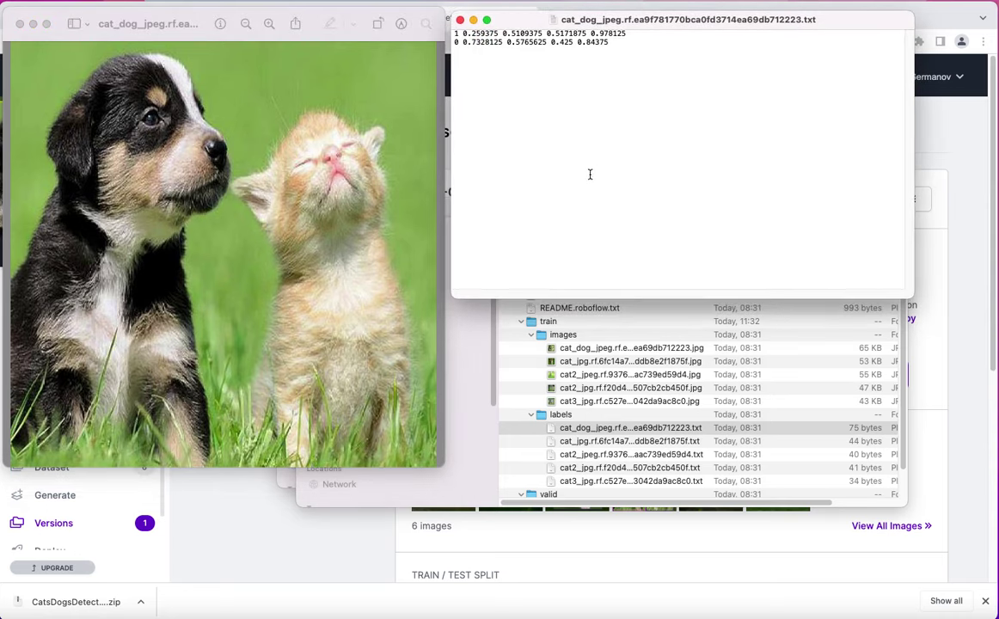